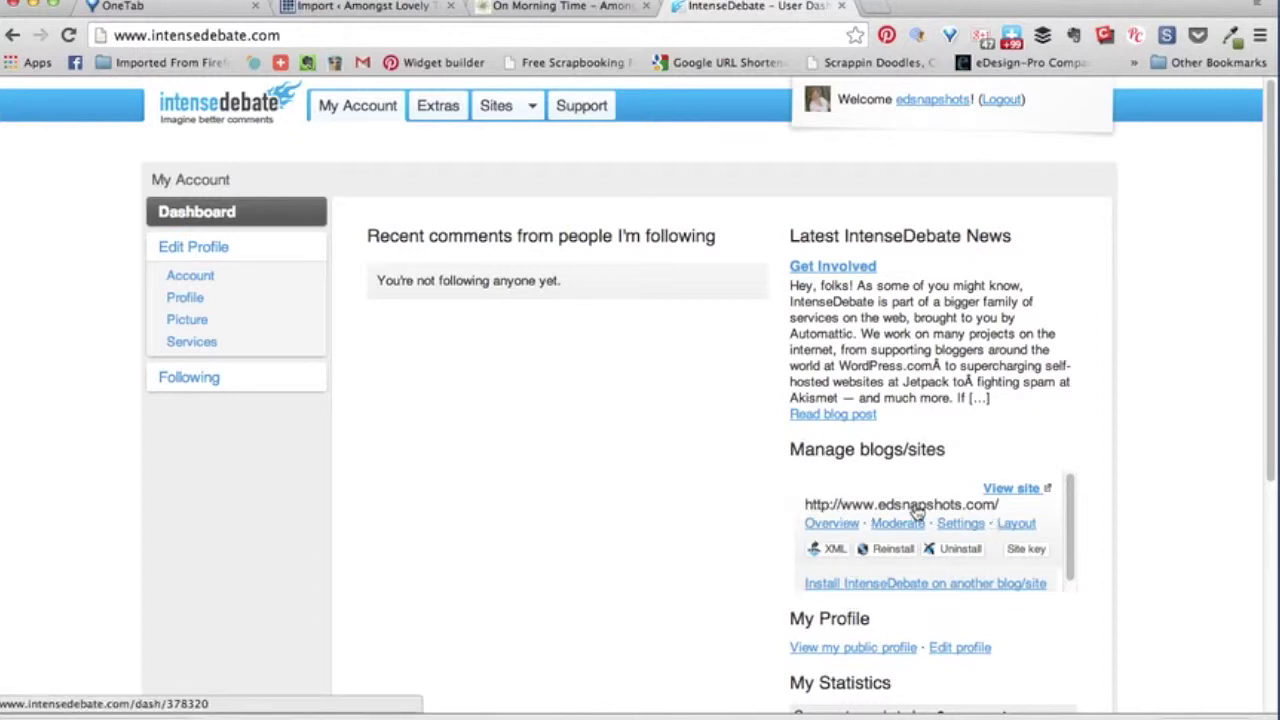
pyautogui.click(831, 561)
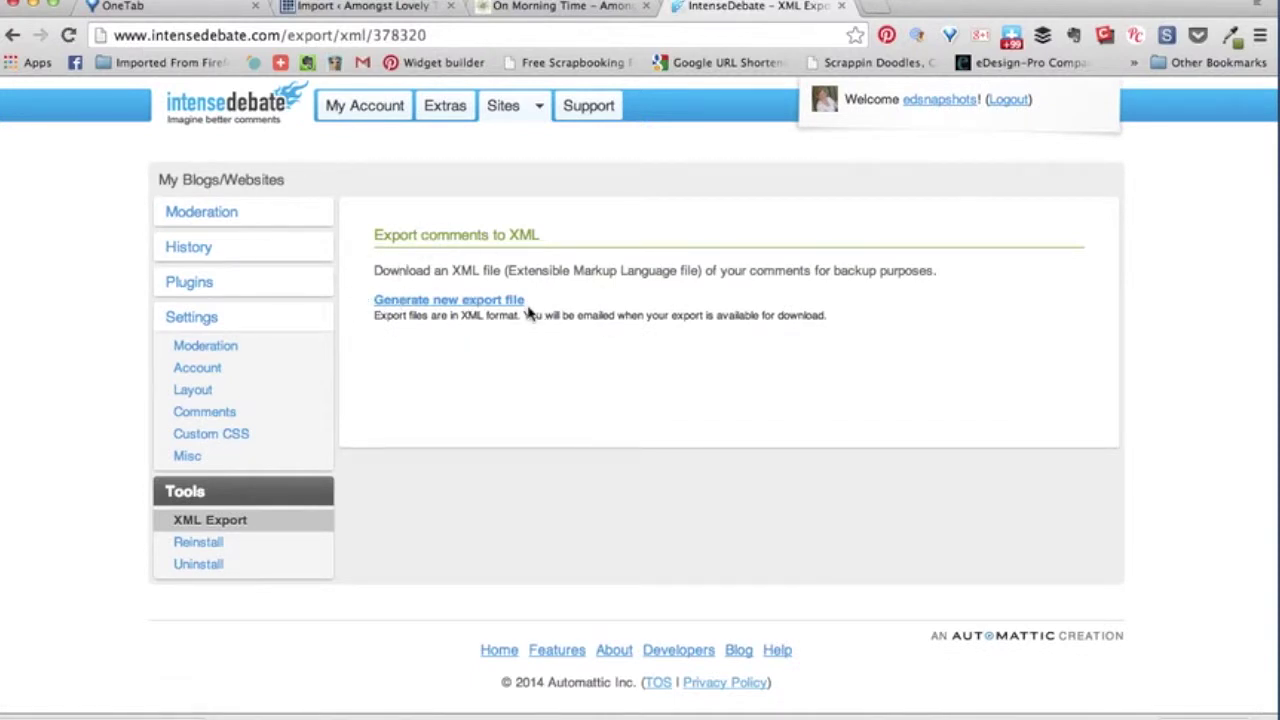
pyautogui.click(437, 310)
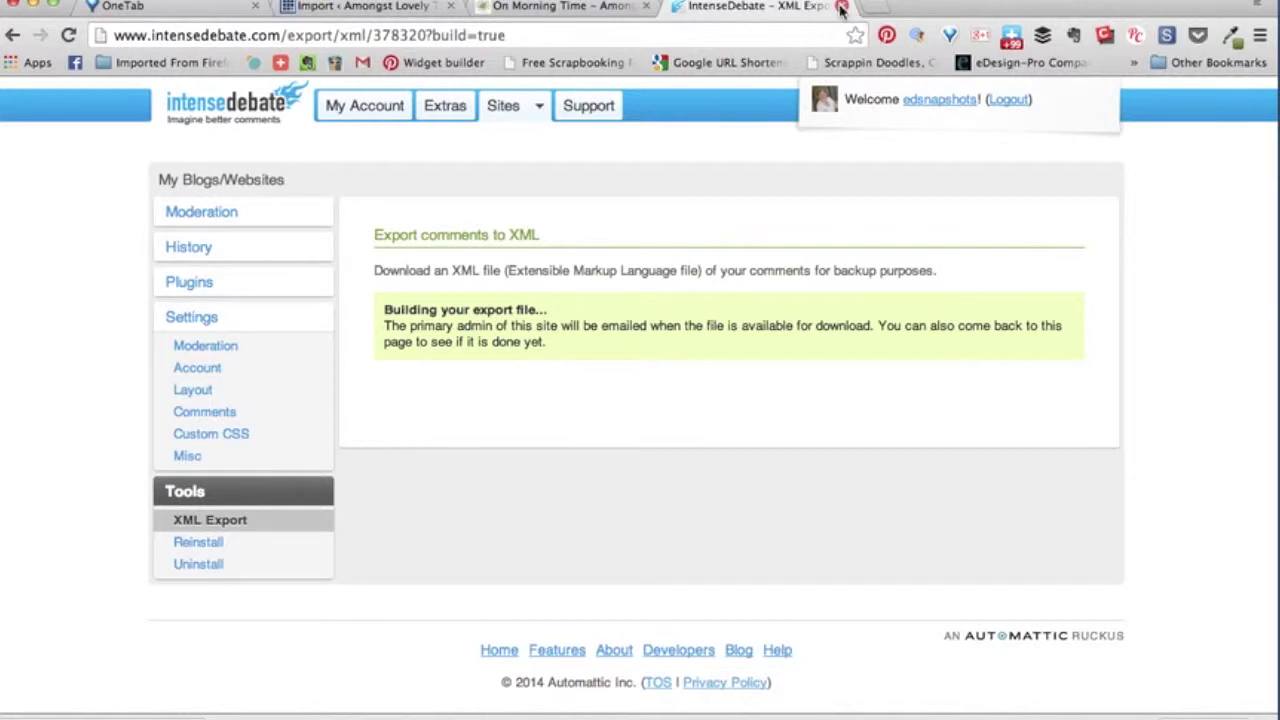
pyautogui.click(842, 7)
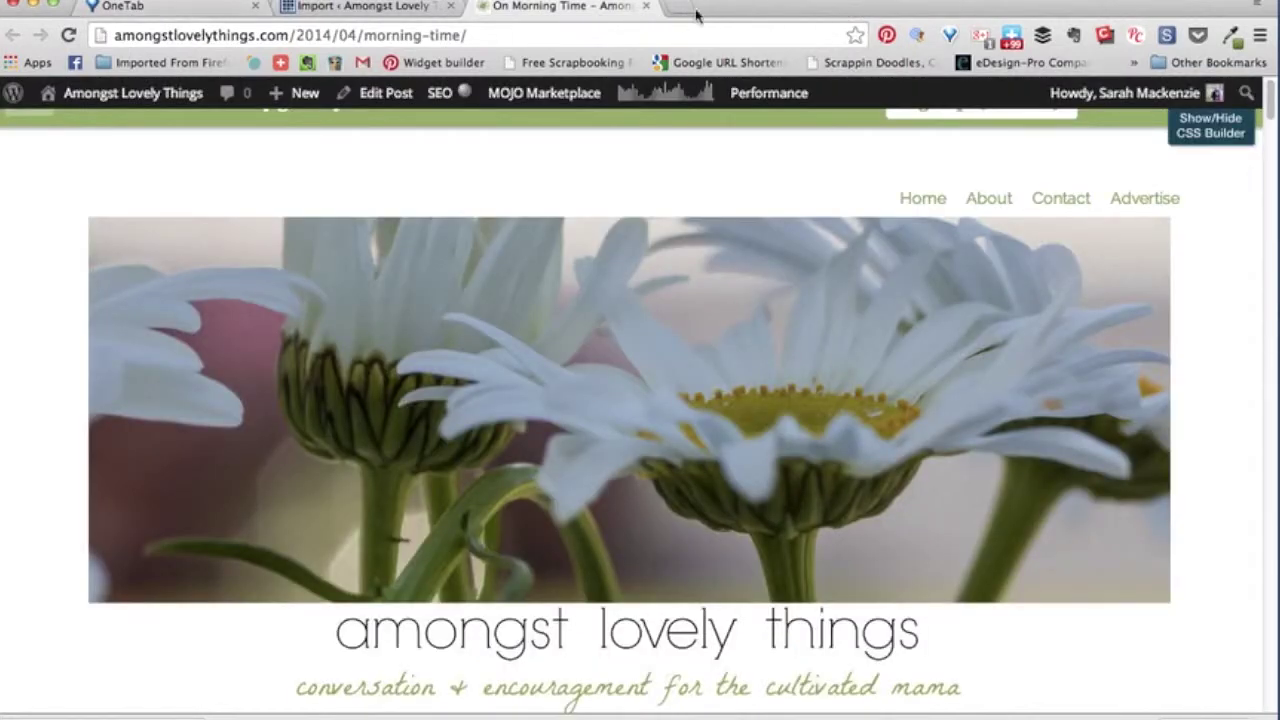
# Restore the Gmail inbox from the saved OneTab list and open the "Download IntenseDebate XML Export" email.
pyautogui.click(150, 8)
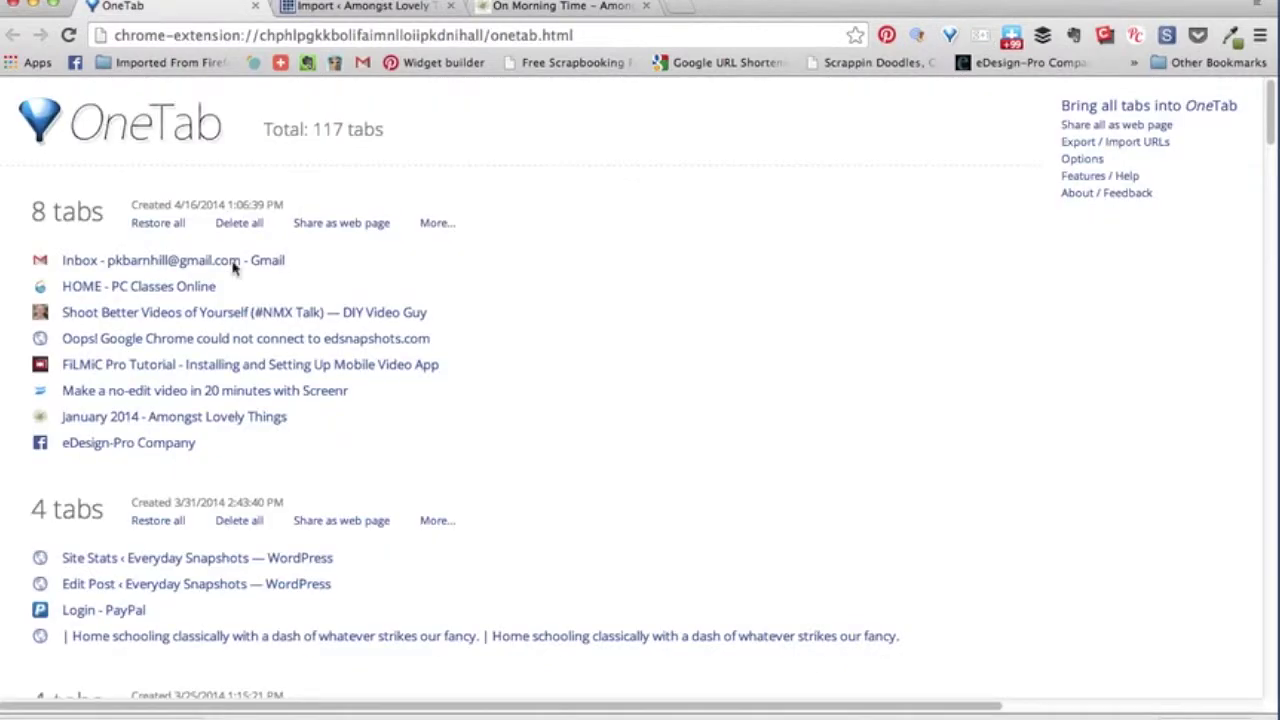
pyautogui.click(172, 262)
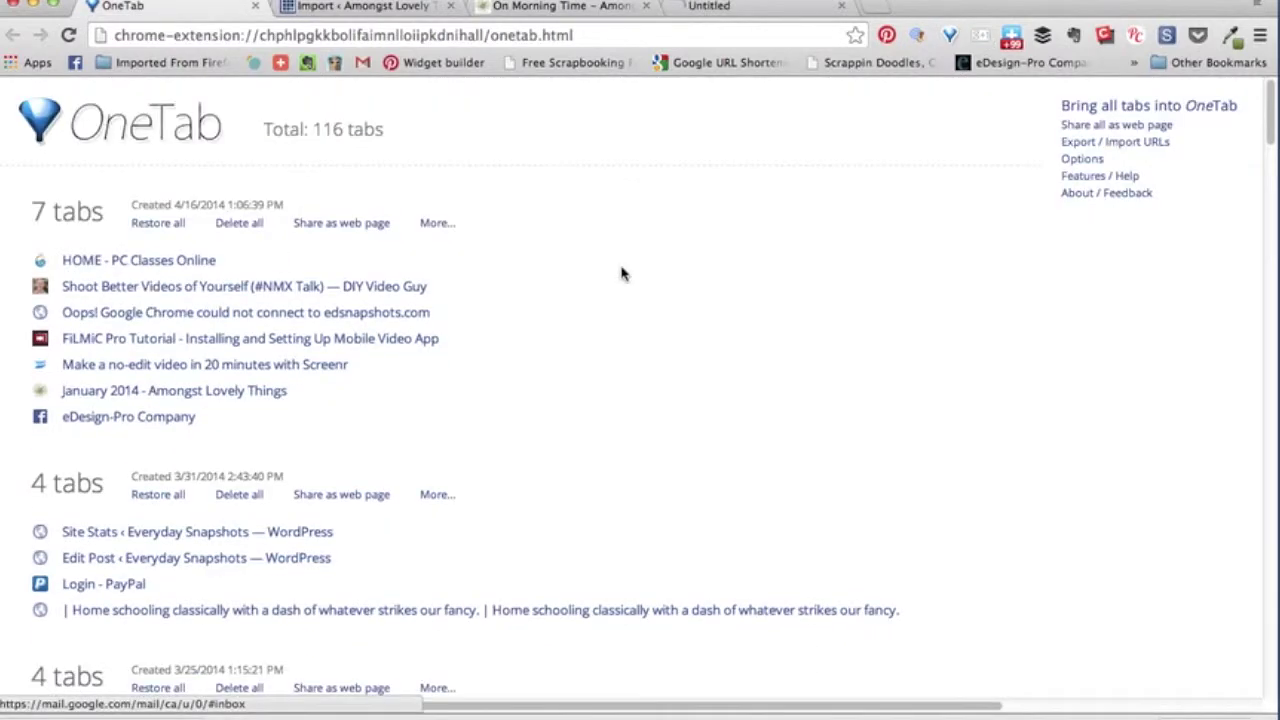
pyautogui.click(711, 10)
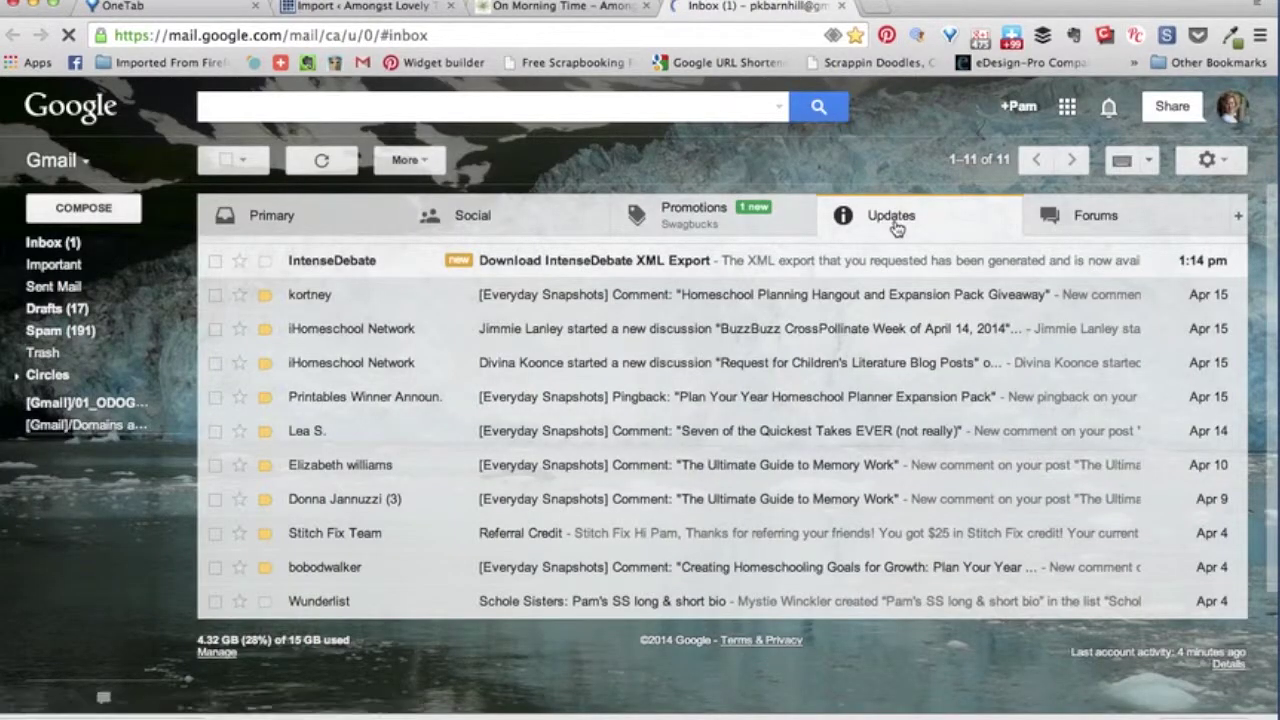
pyautogui.click(304, 268)
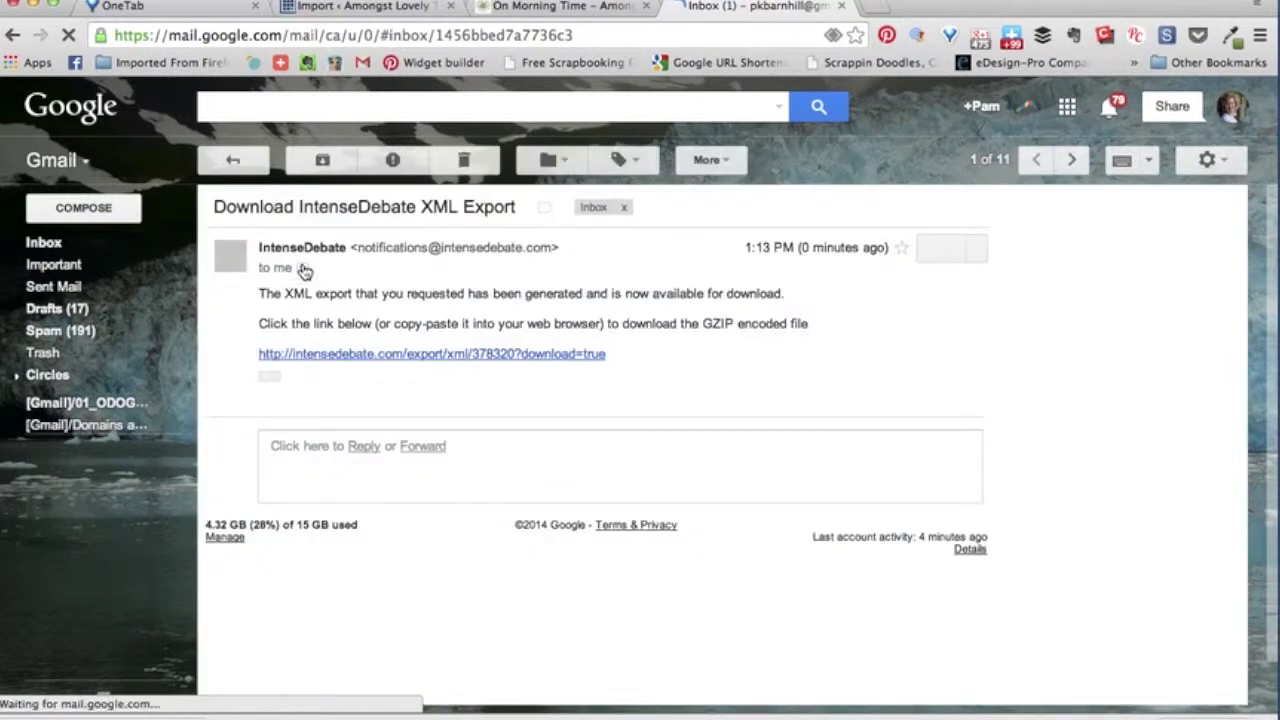
# Save the export linked in the email to the Desktop as IntenseDebate.xml.gz and extract the XML file from it.
pyautogui.click(452, 355)
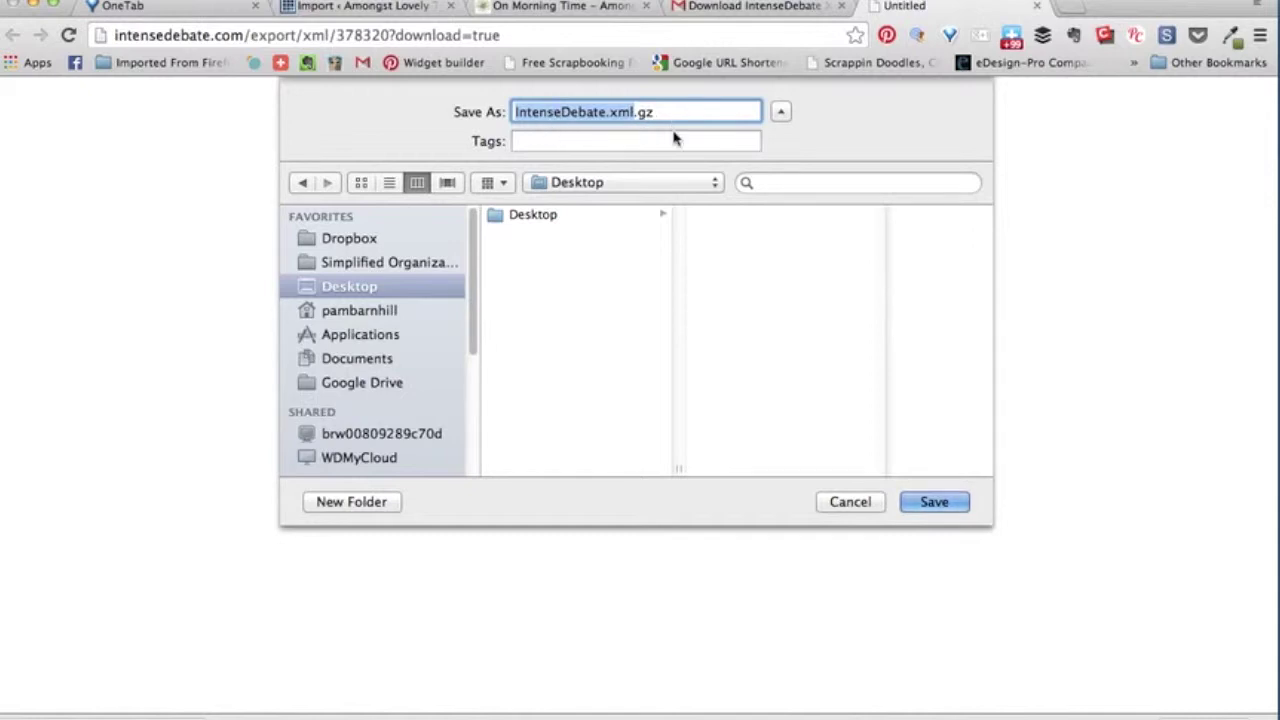
pyautogui.click(934, 502)
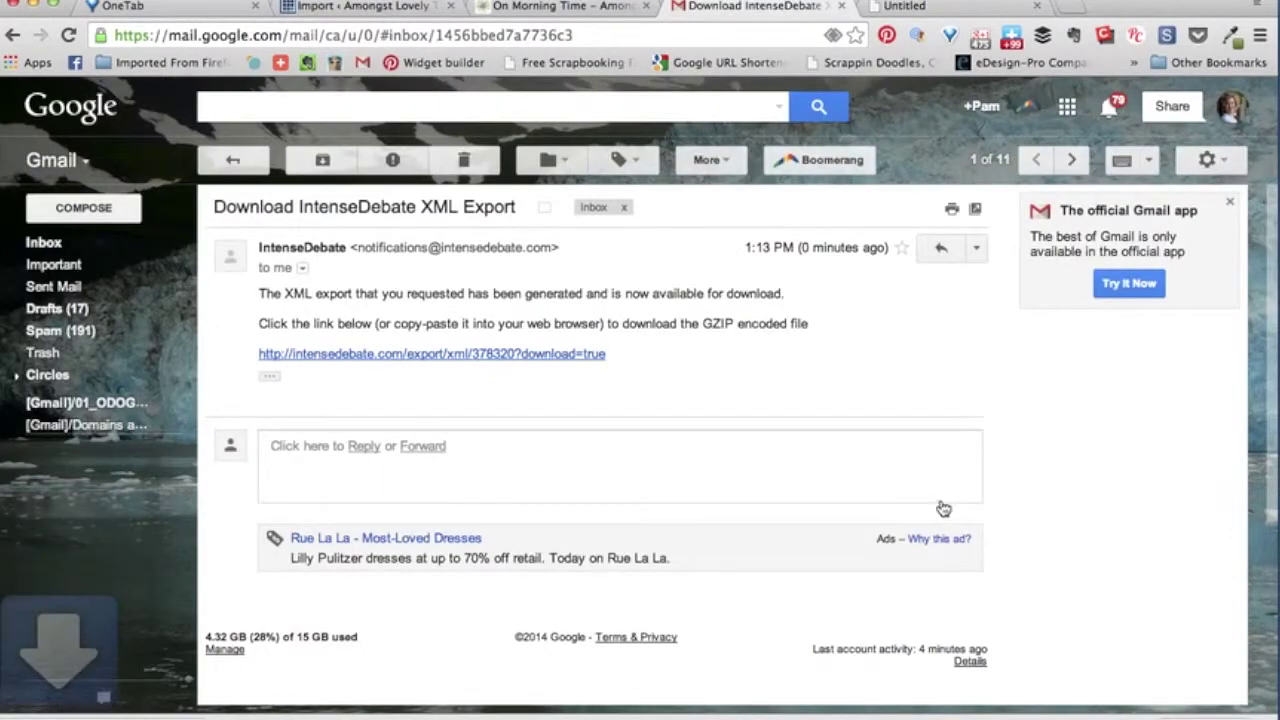
pyautogui.click(13, 7)
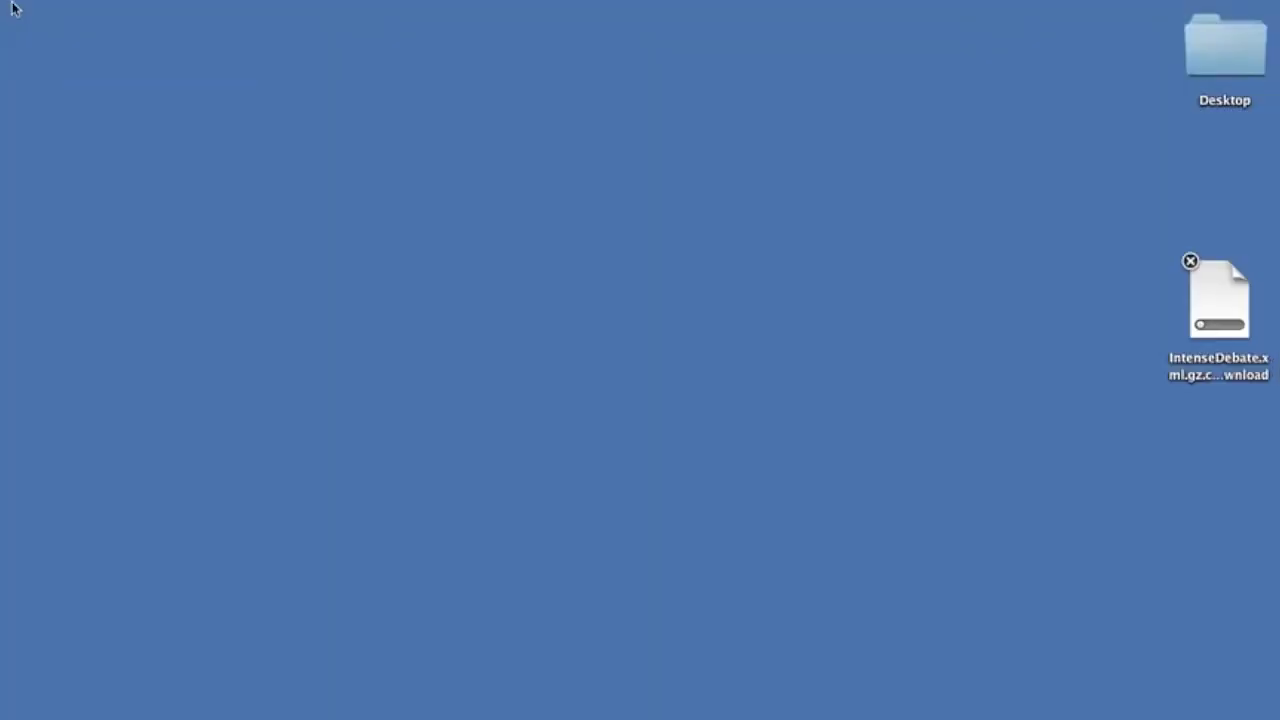
pyautogui.moveTo(1222, 316); pyautogui.dragTo(1165, 196)
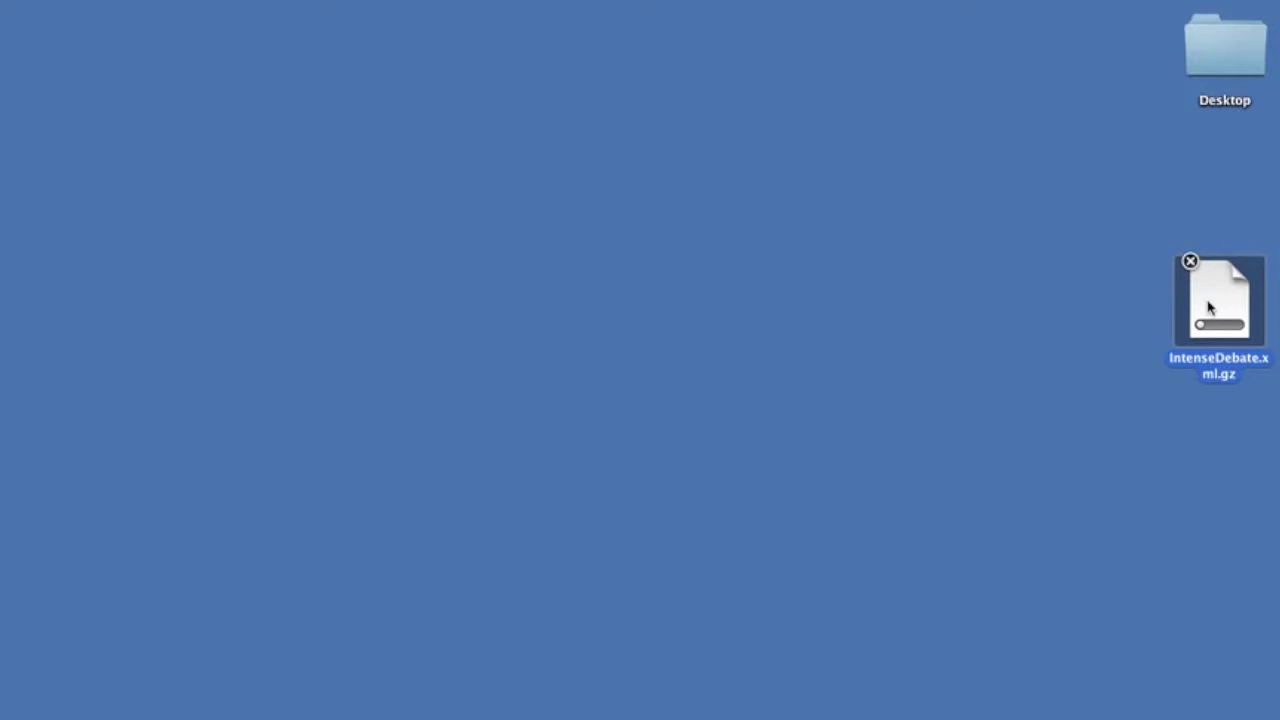
pyautogui.moveTo(1243, 353); pyautogui.dragTo(1202, 488)
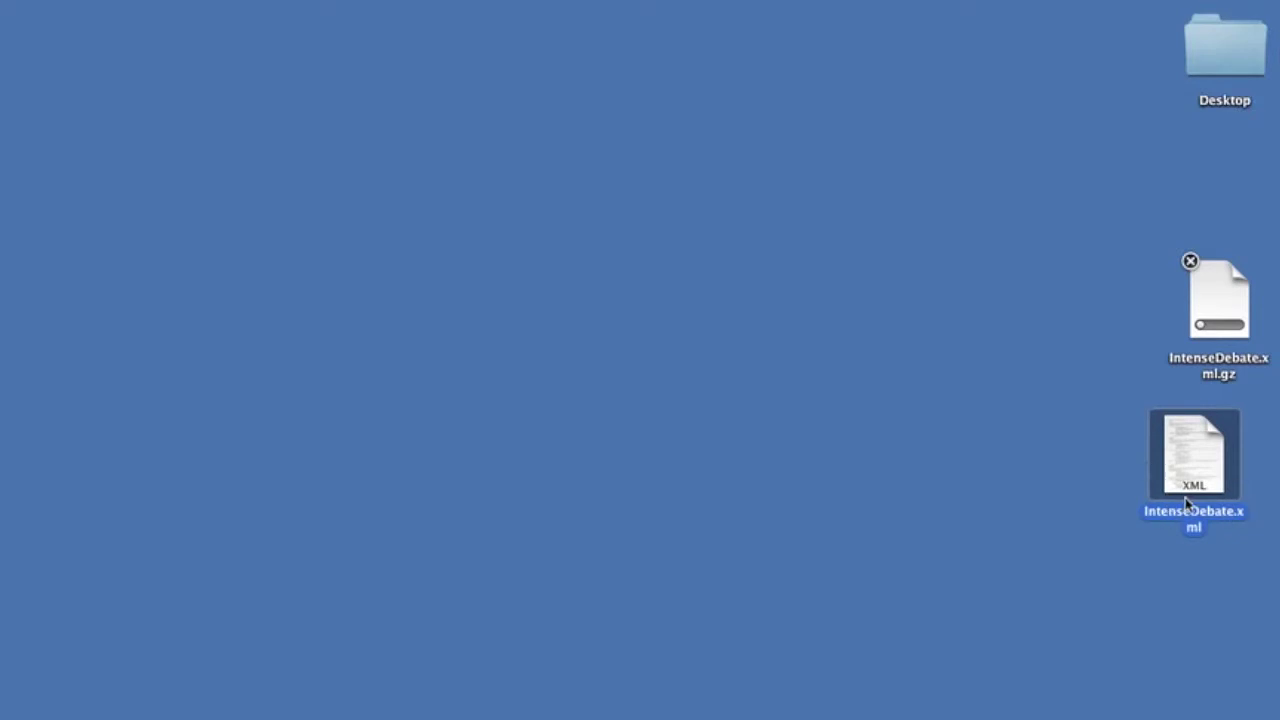
# Switch to Chrome and open the "Restore Giveaway {a gift for the weary mama}" post from the February 2014 archive.
pyautogui.moveTo(1019, 715)
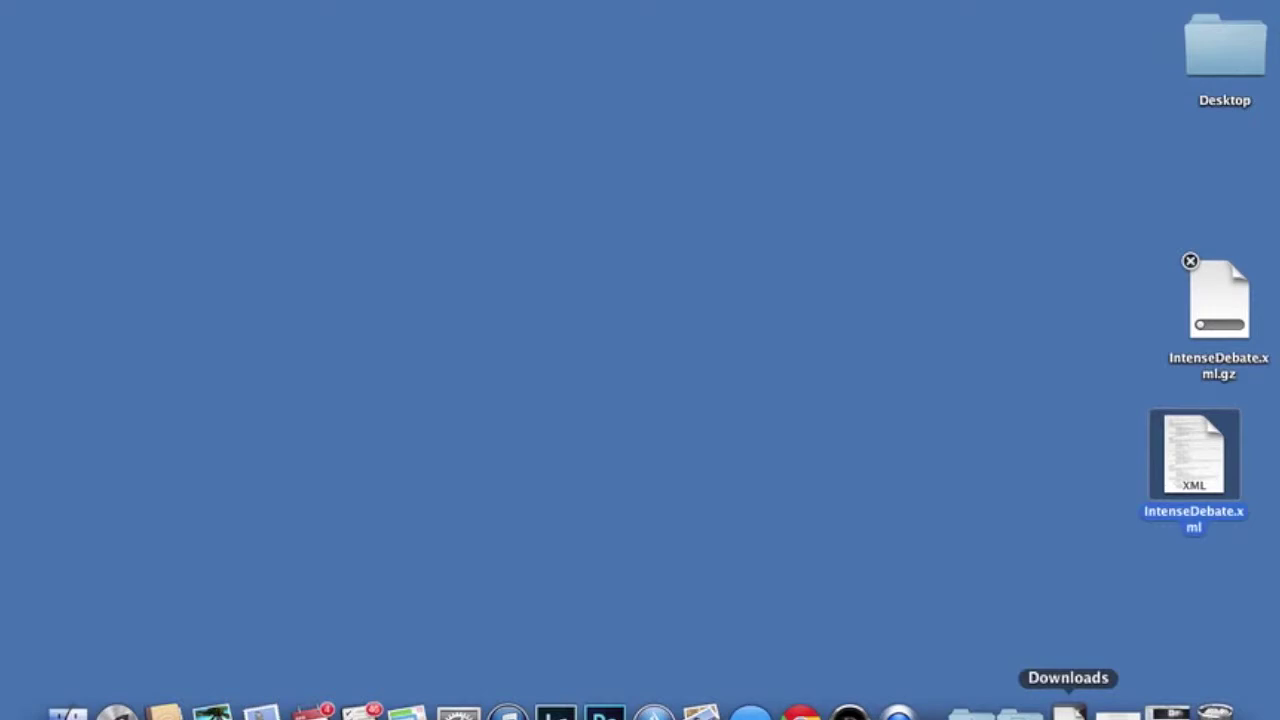
pyautogui.click(801, 712)
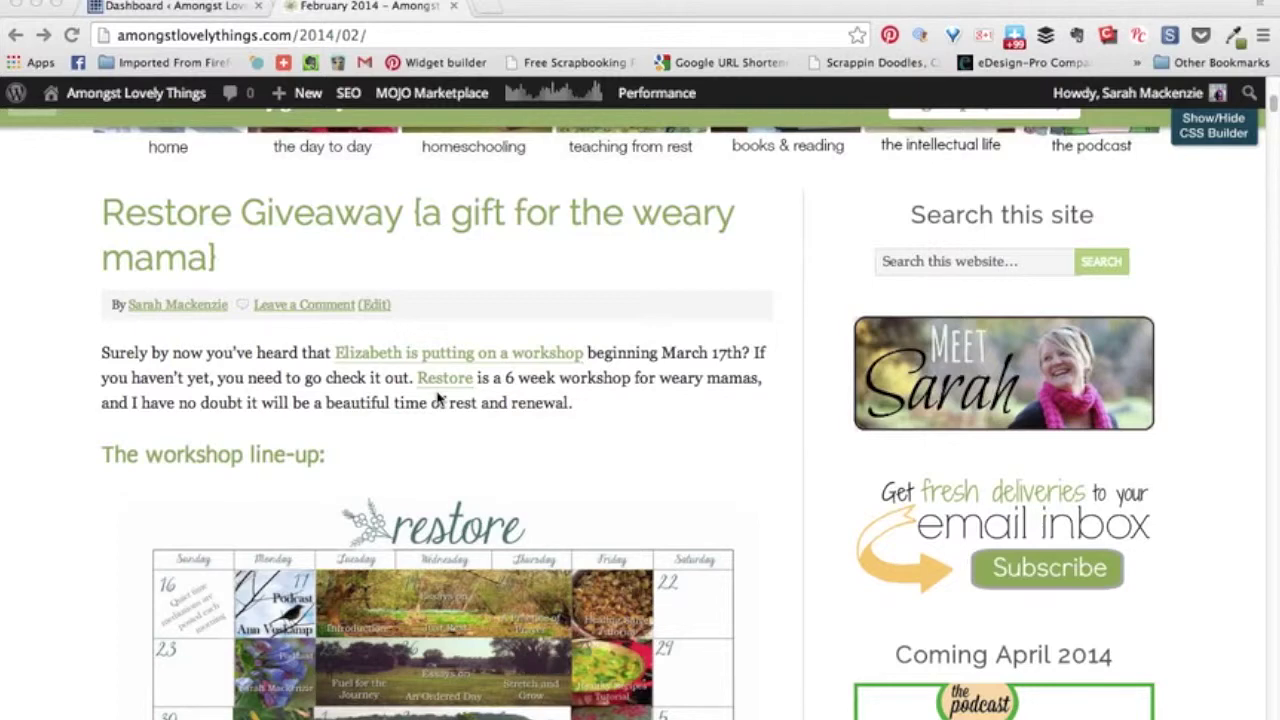
pyautogui.scroll(3, 437, 398)
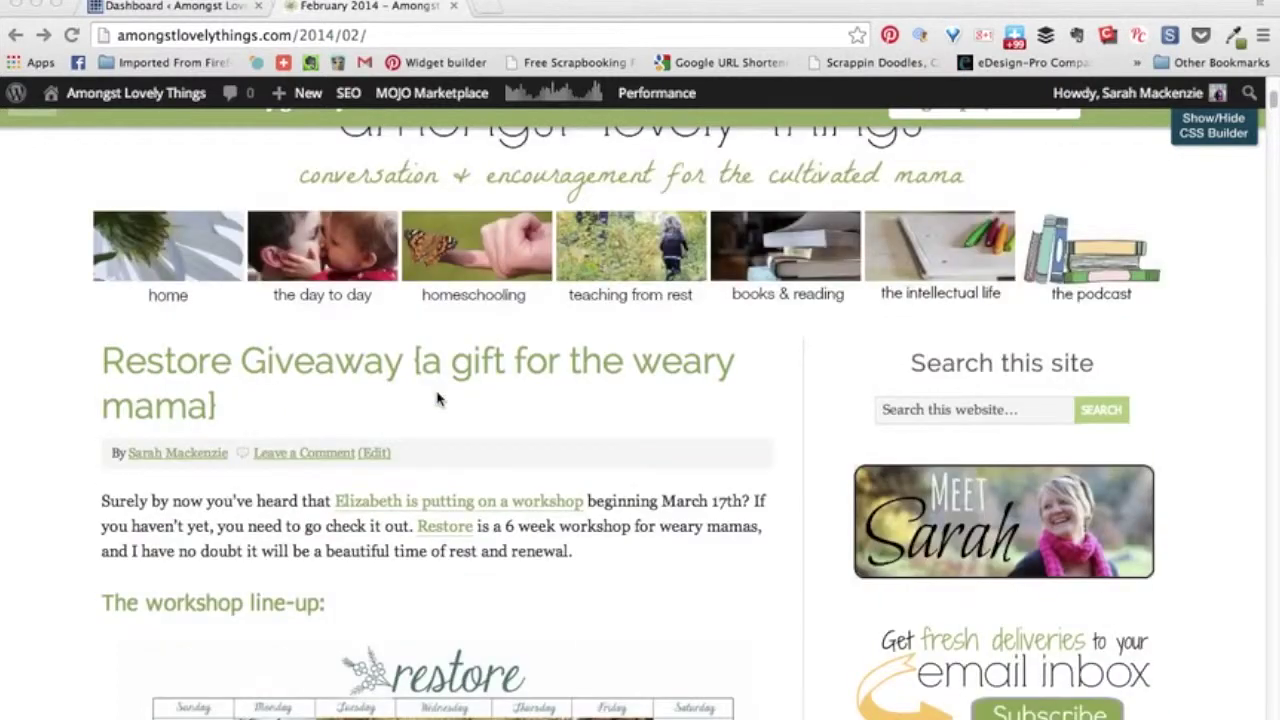
pyautogui.scroll(-2, 437, 398)
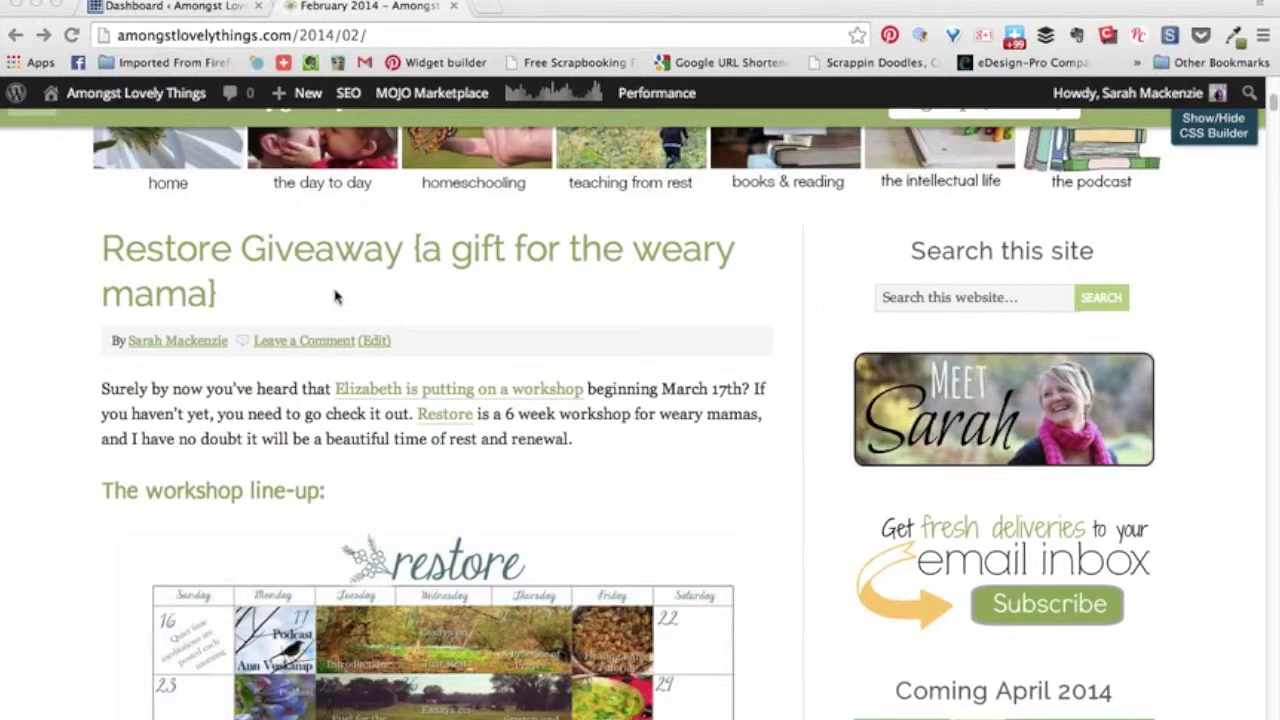
pyautogui.scroll(5, 333, 248)
pyautogui.scroll(-5, 333, 248)
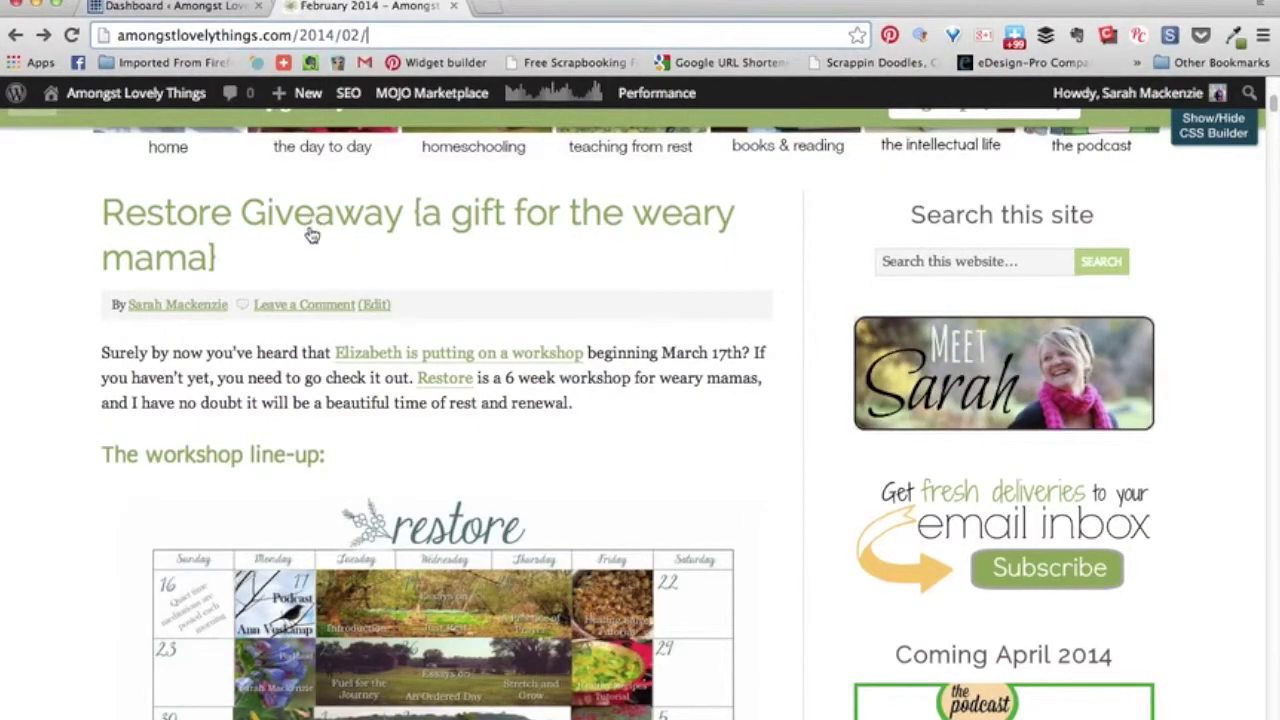
pyautogui.click(312, 236)
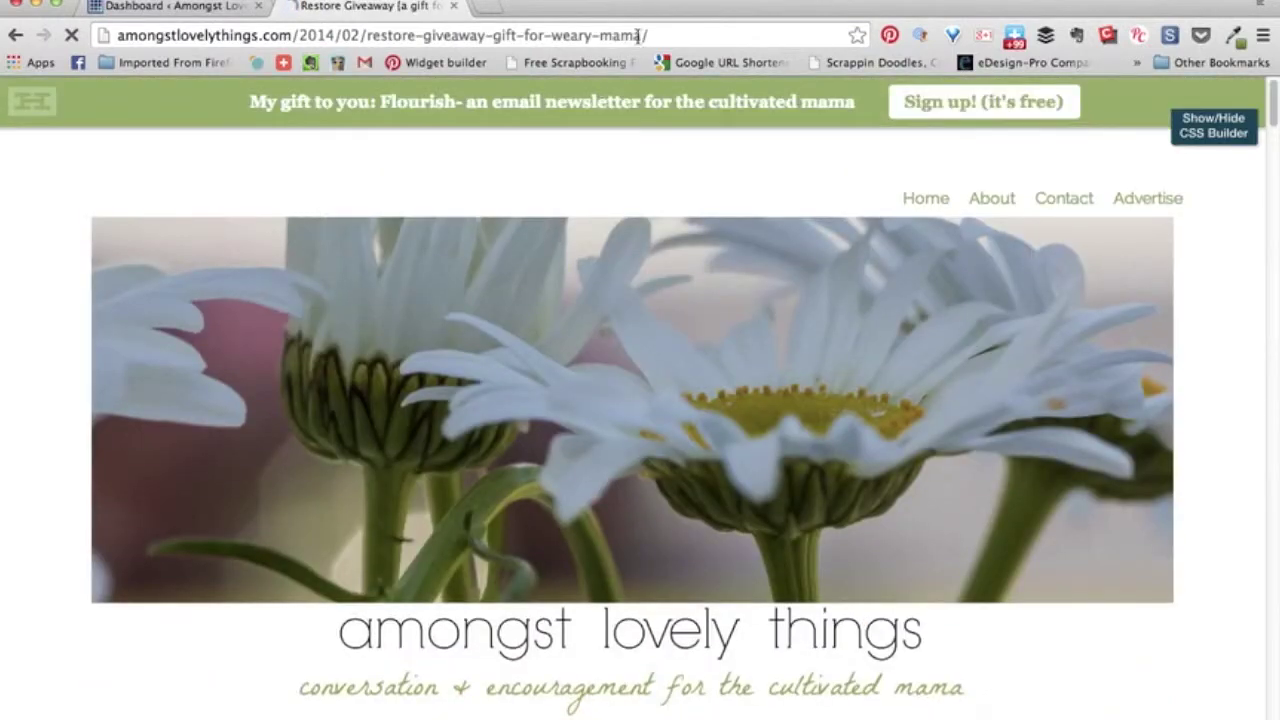
# Copy the full web address of the Restore Giveaway post.
pyautogui.moveTo(652, 35); pyautogui.dragTo(117, 37)
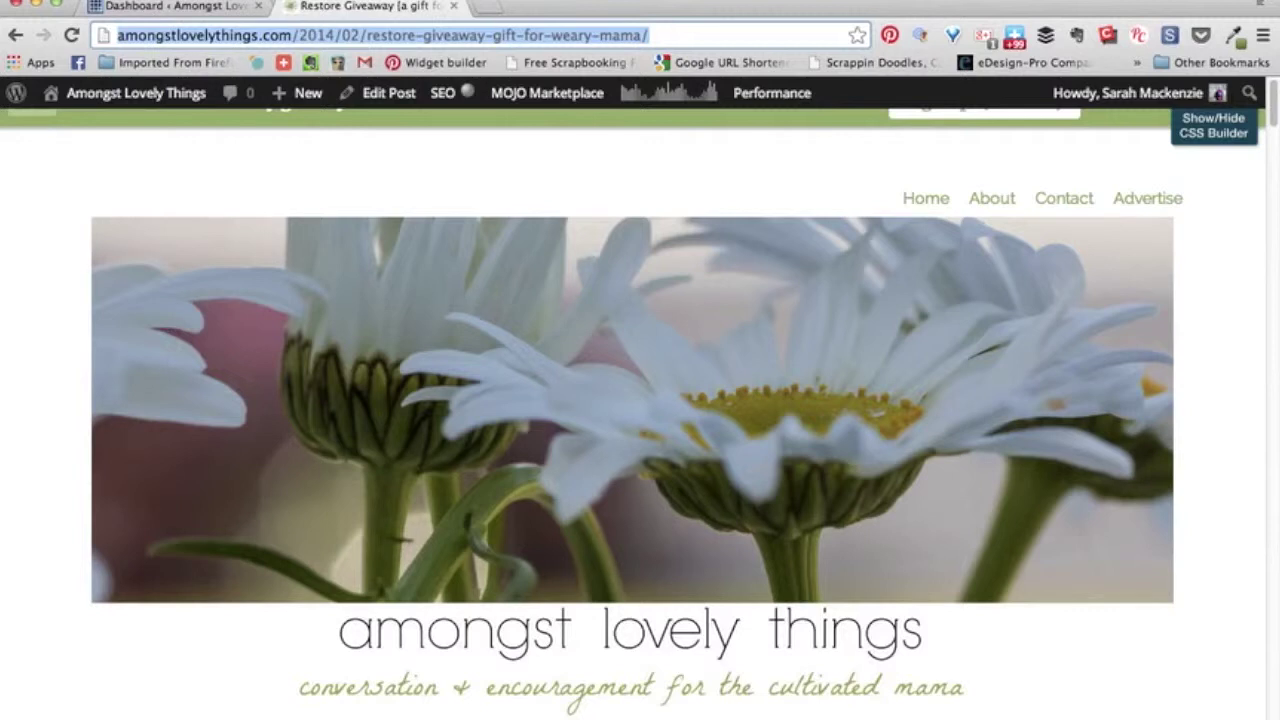
pyautogui.rightClick(163, 35)
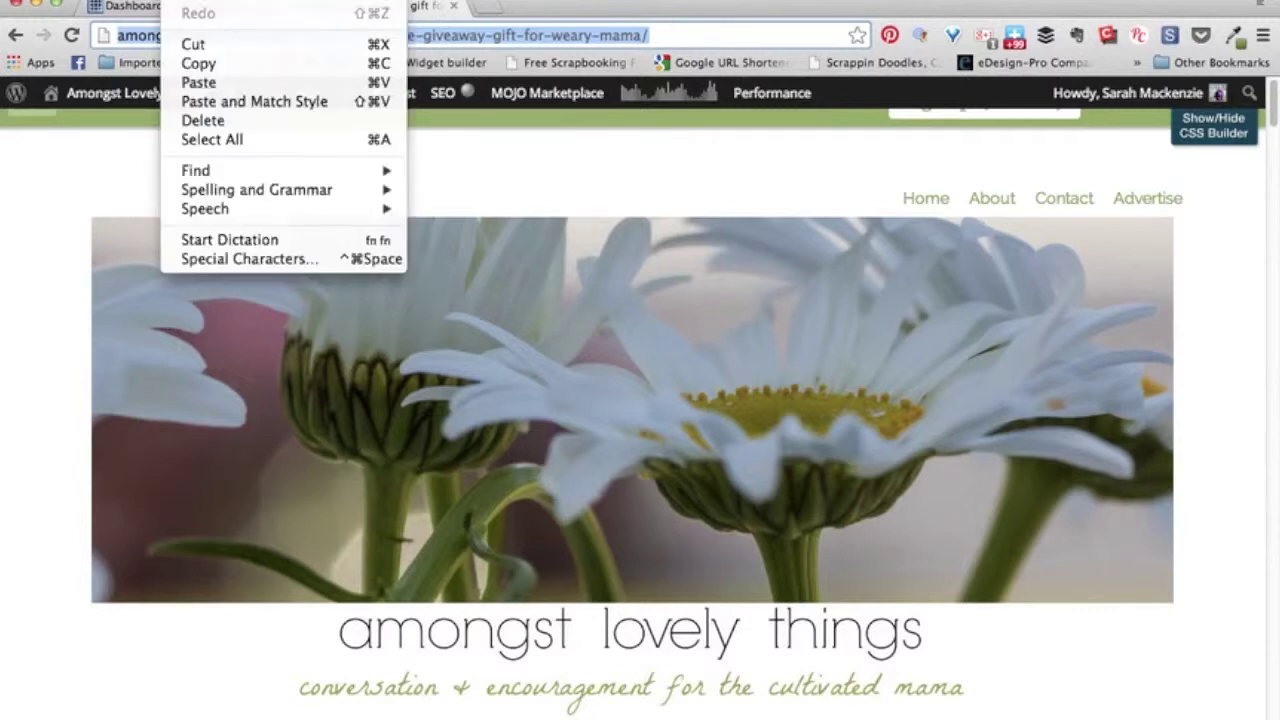
pyautogui.click(199, 66)
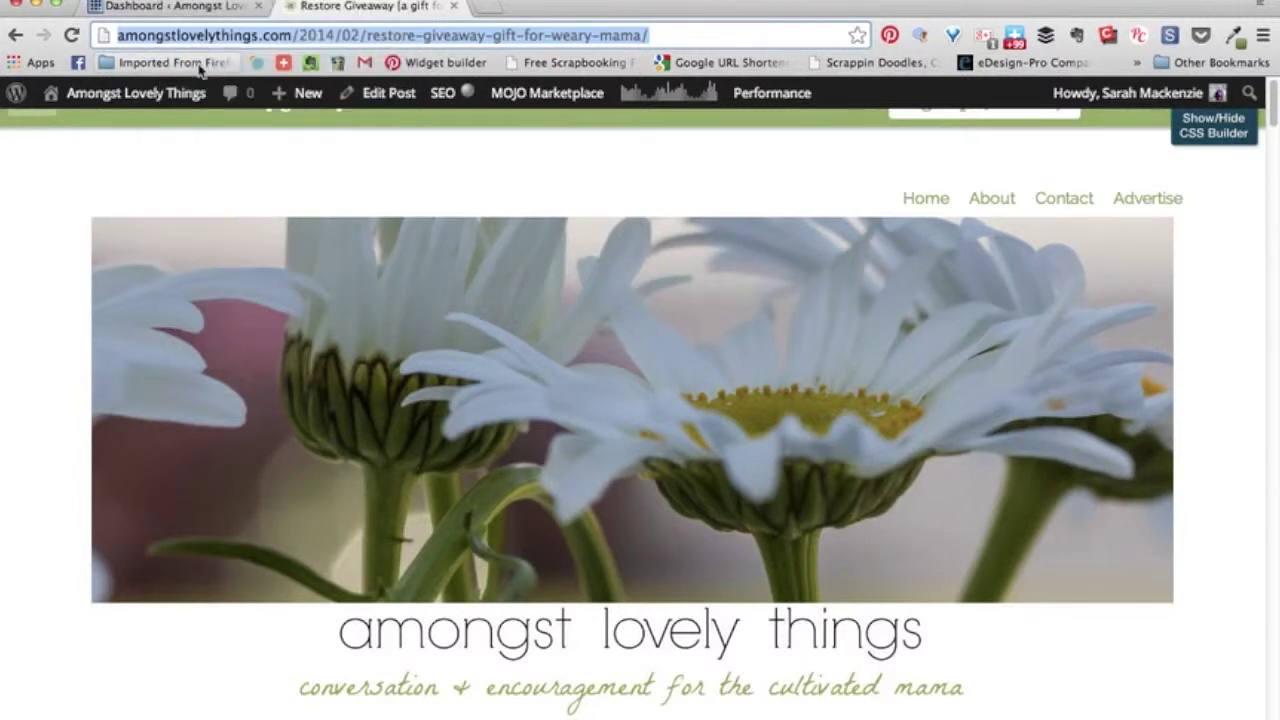
# Open IntenseDebate.xml in TextEdit, then enlarge and reposition its window to show more of the text.
pyautogui.moveTo(507, 713)
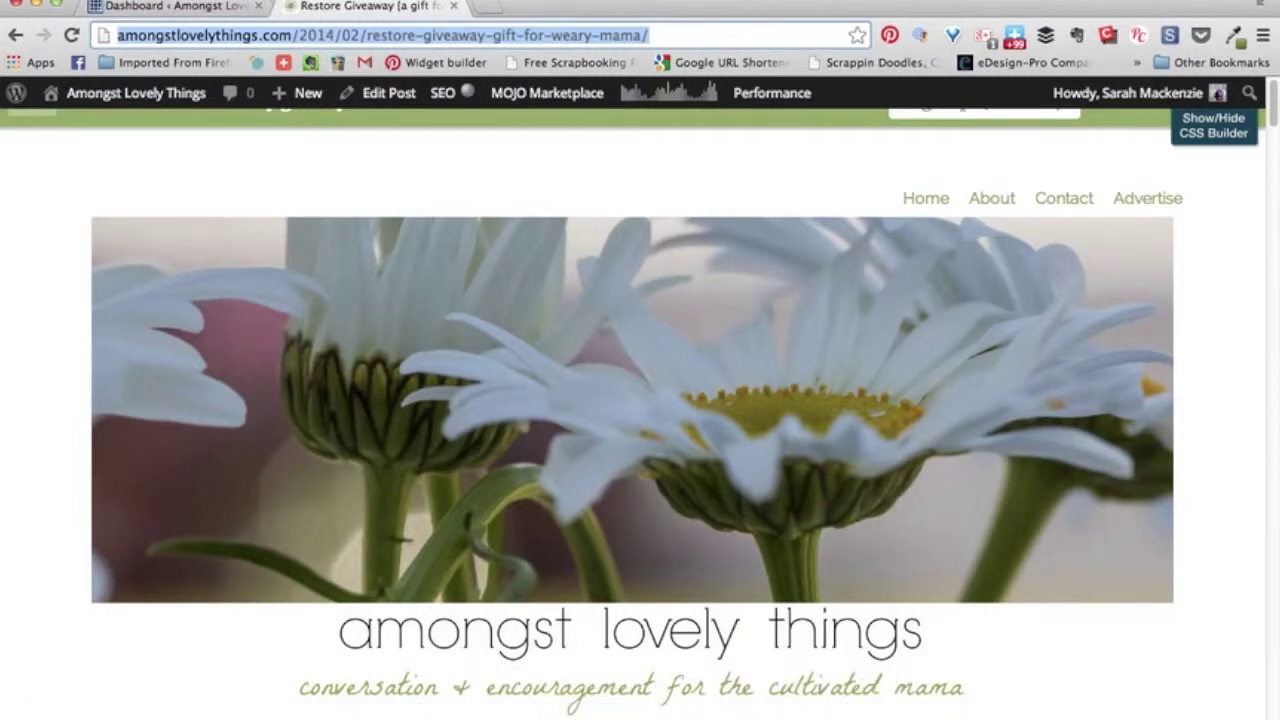
pyautogui.click(898, 708)
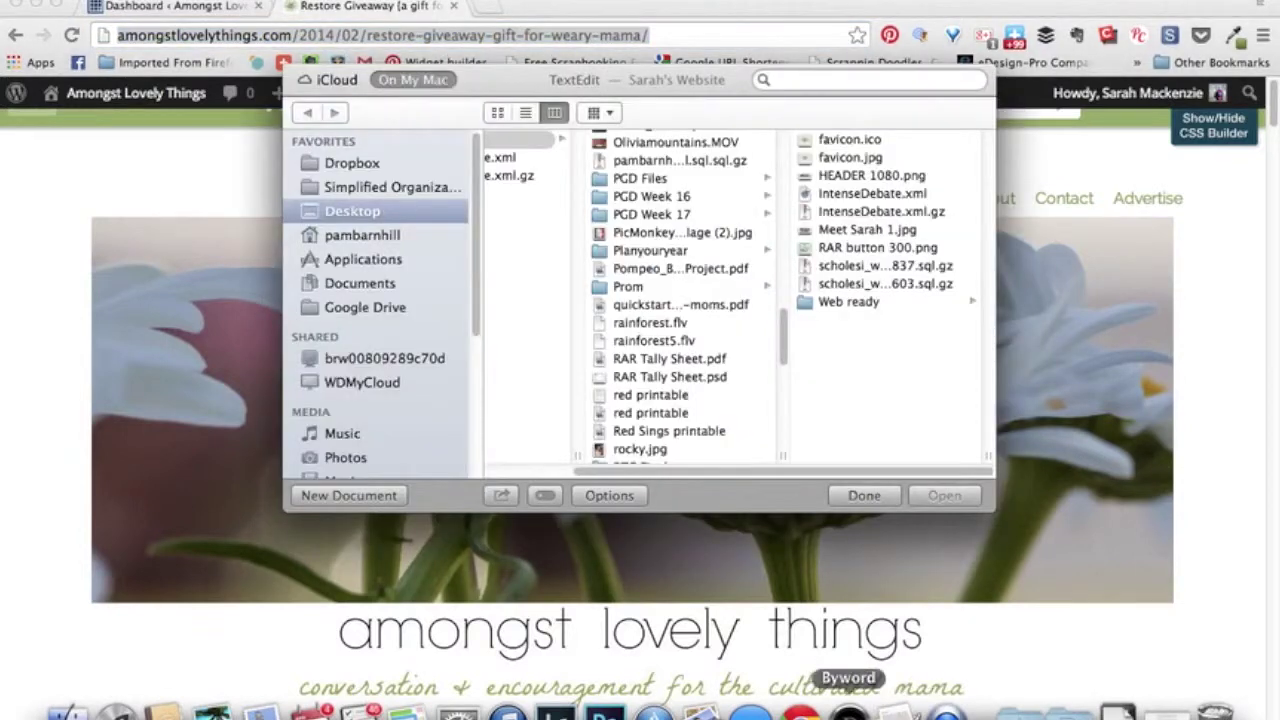
pyautogui.click(876, 197)
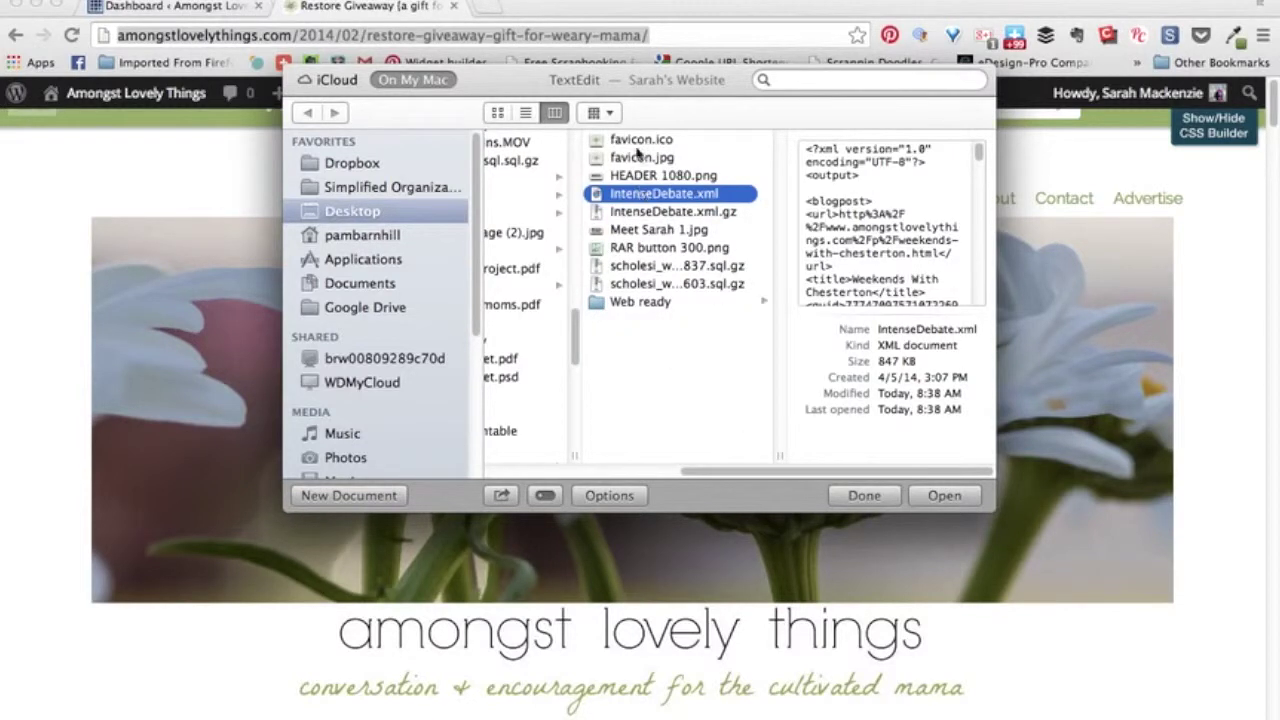
pyautogui.click(944, 496)
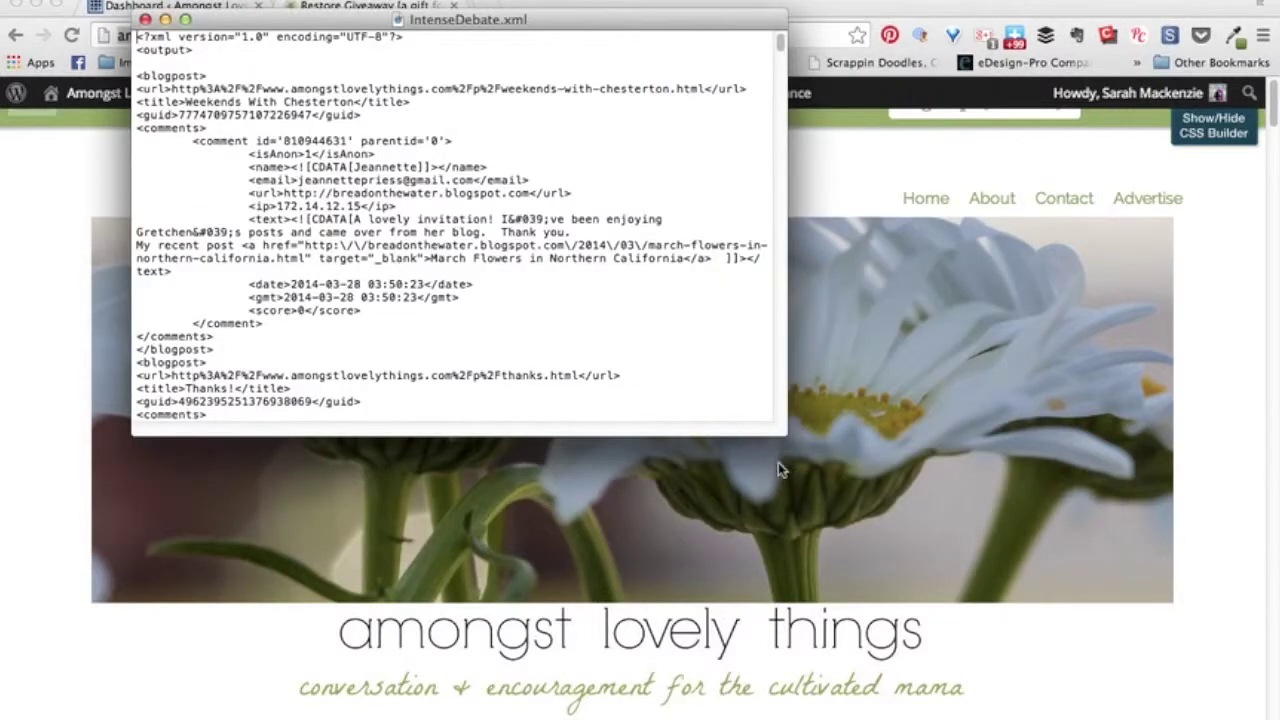
pyautogui.moveTo(782, 432); pyautogui.dragTo(1192, 712)
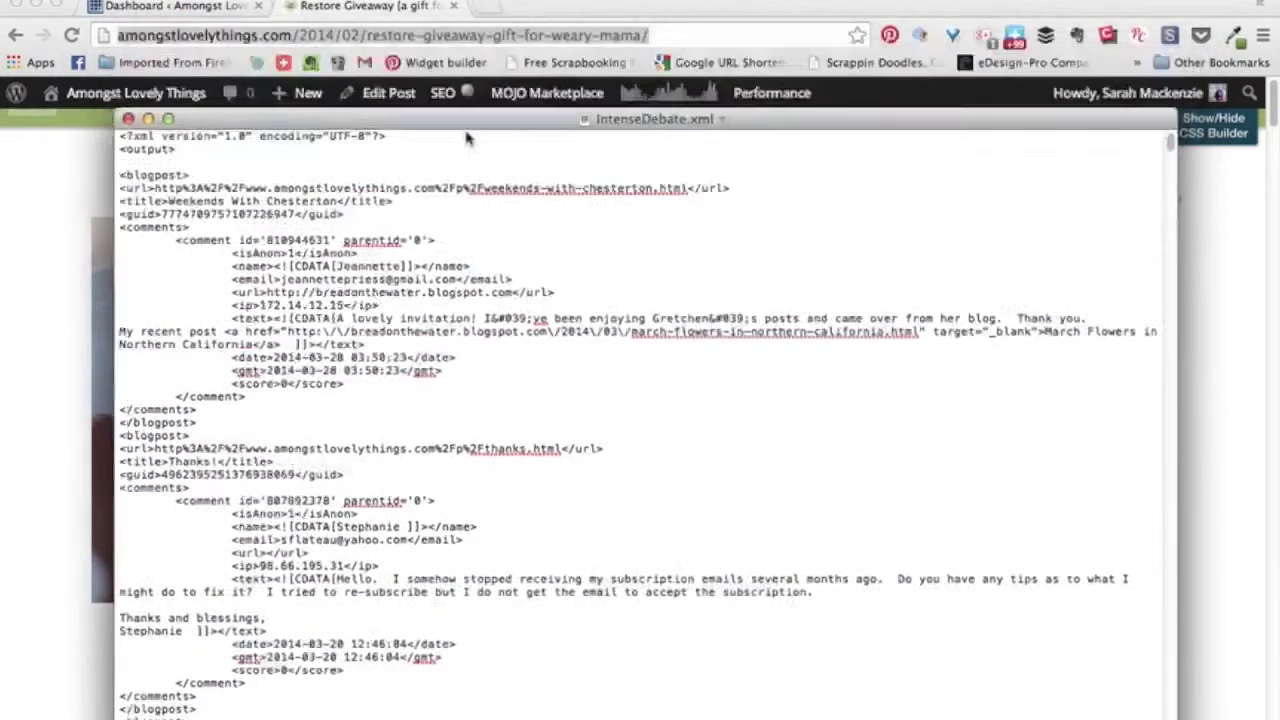
pyautogui.moveTo(484, 26); pyautogui.dragTo(445, 54)
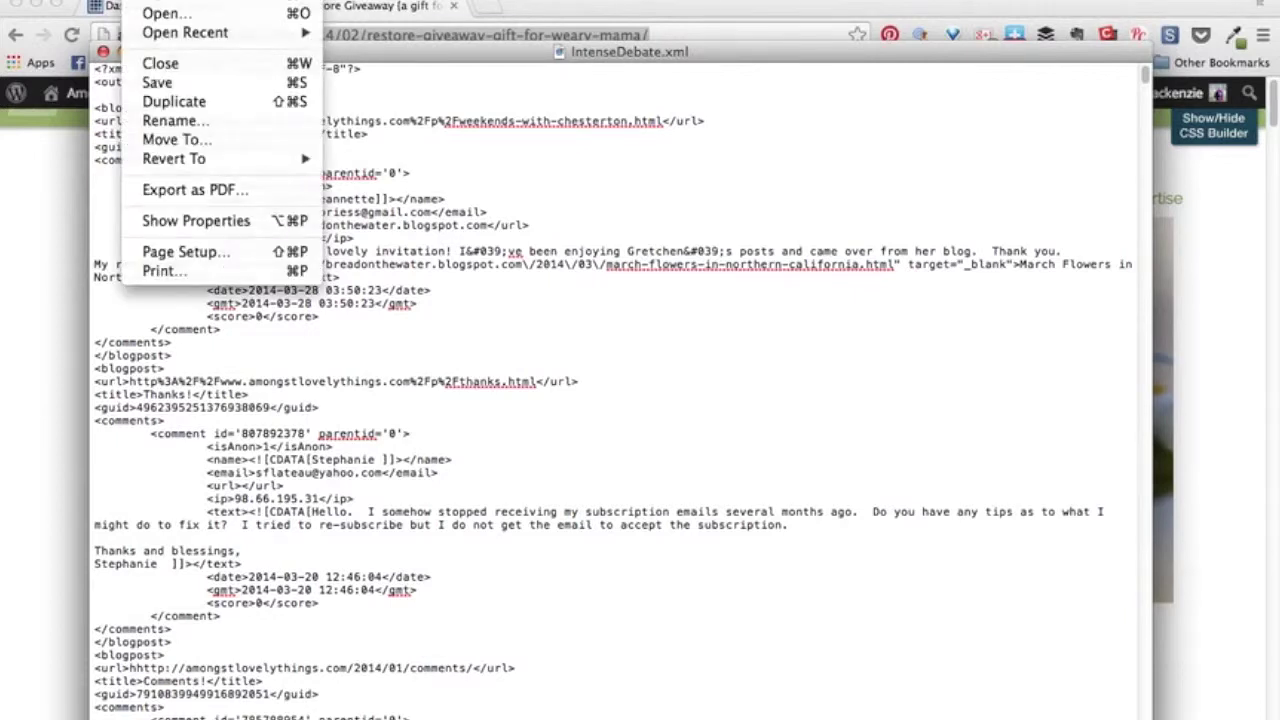
# Search the XML file for "restore giveaway" to locate that post's entry.
pyautogui.press('Right')
pyautogui.moveTo(205, 255)
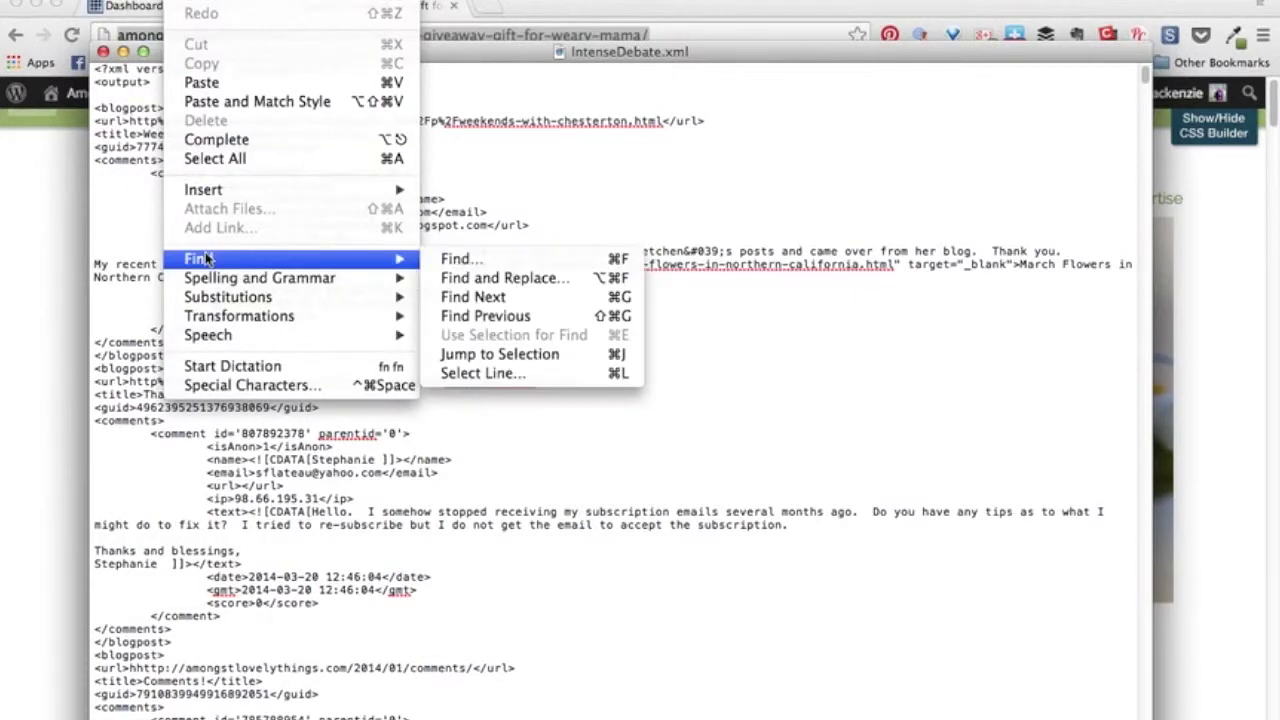
pyautogui.click(458, 258)
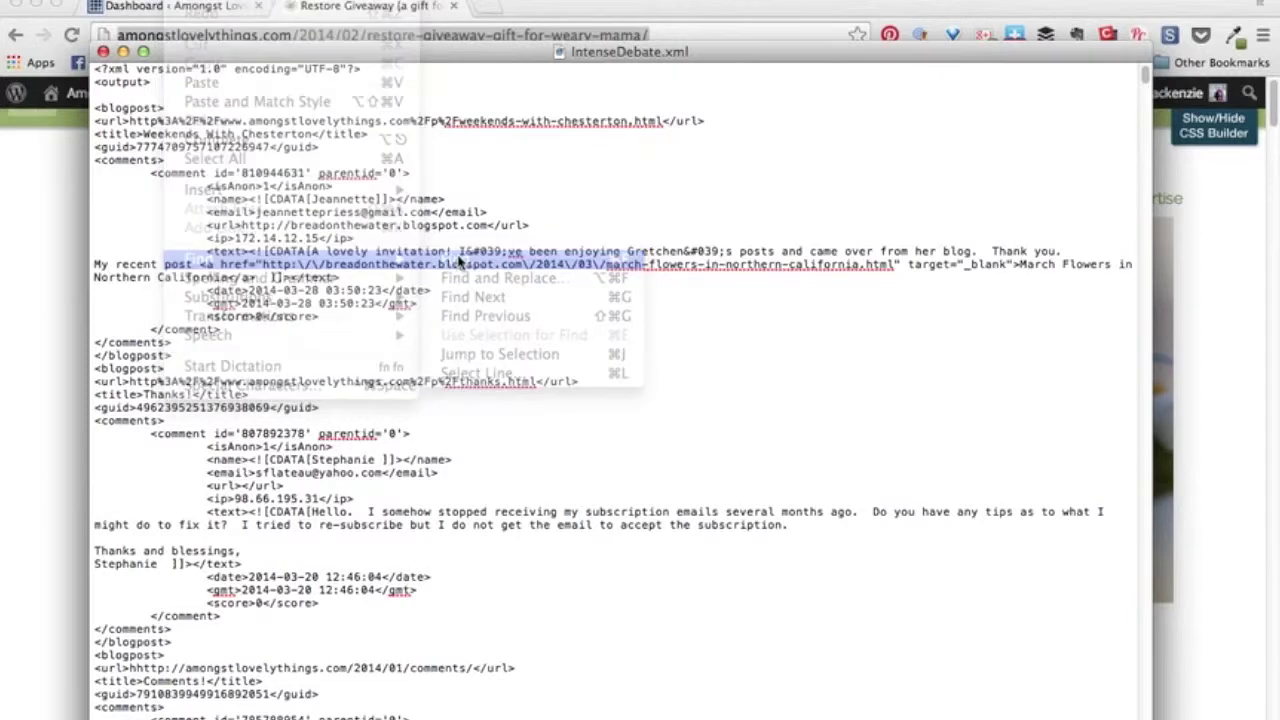
pyautogui.write('restore')
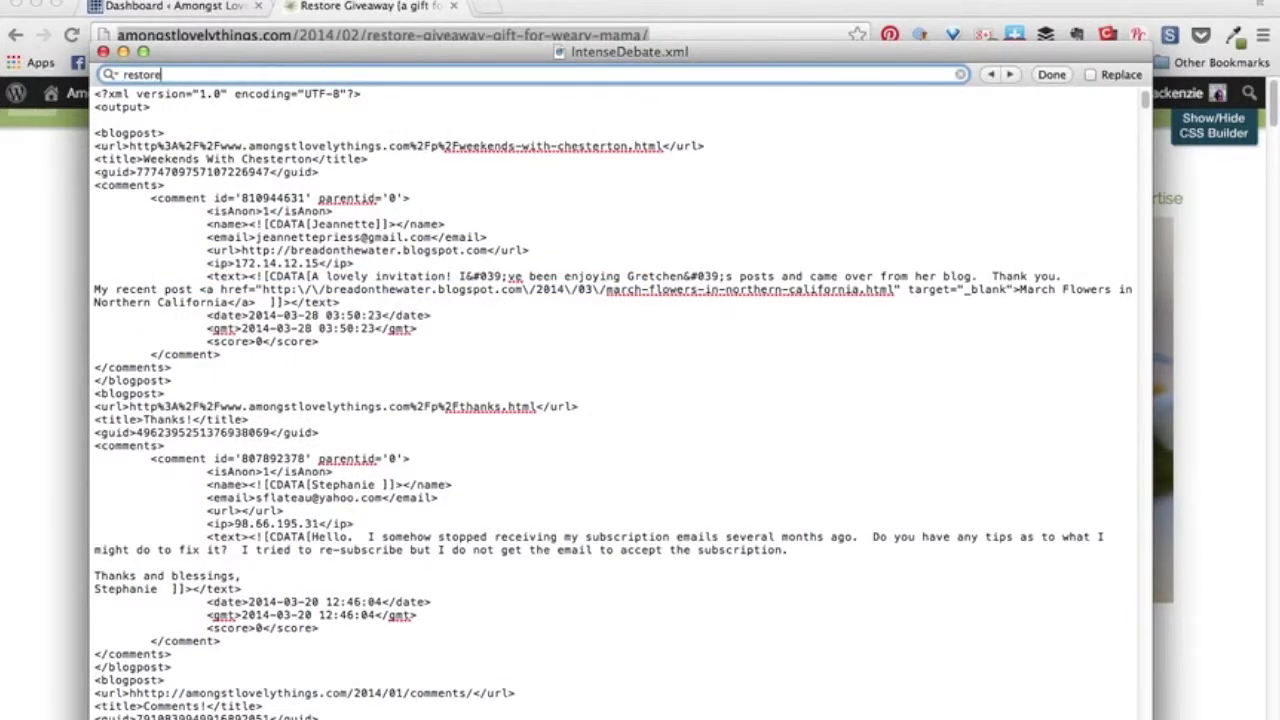
pyautogui.press('Return')
pyautogui.write('giveaway')
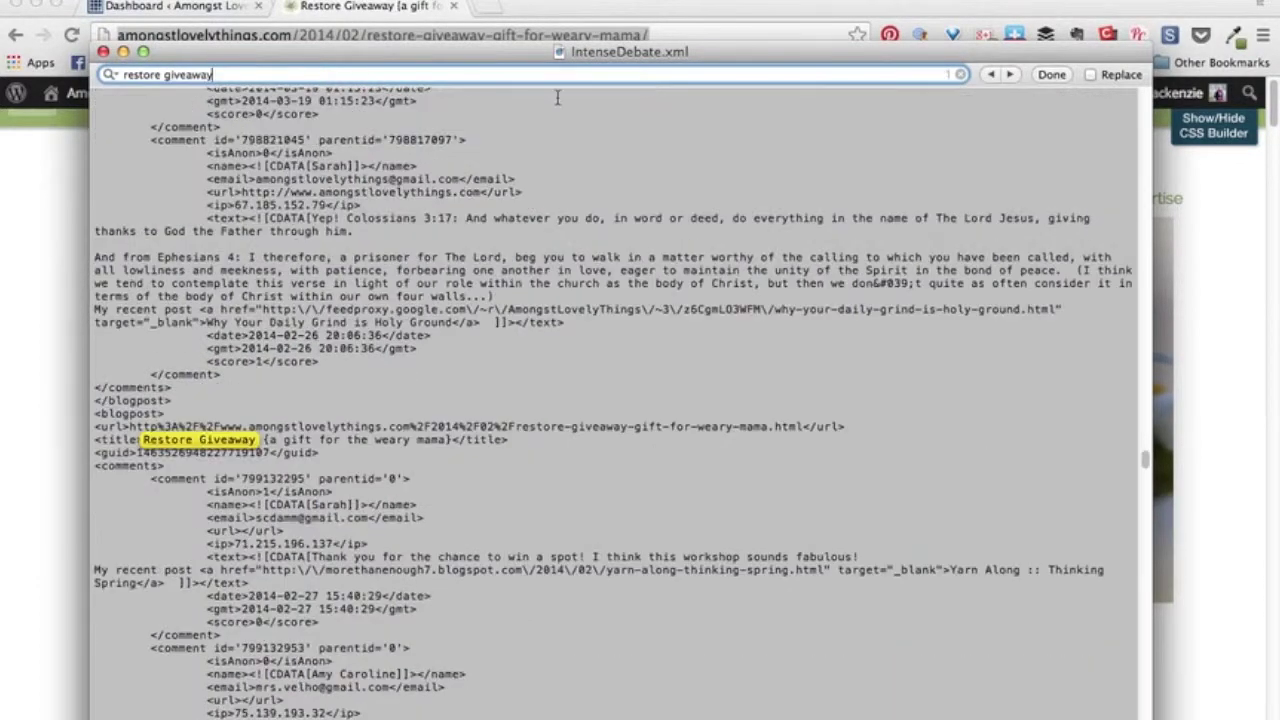
pyautogui.scroll(-1, 218, 458)
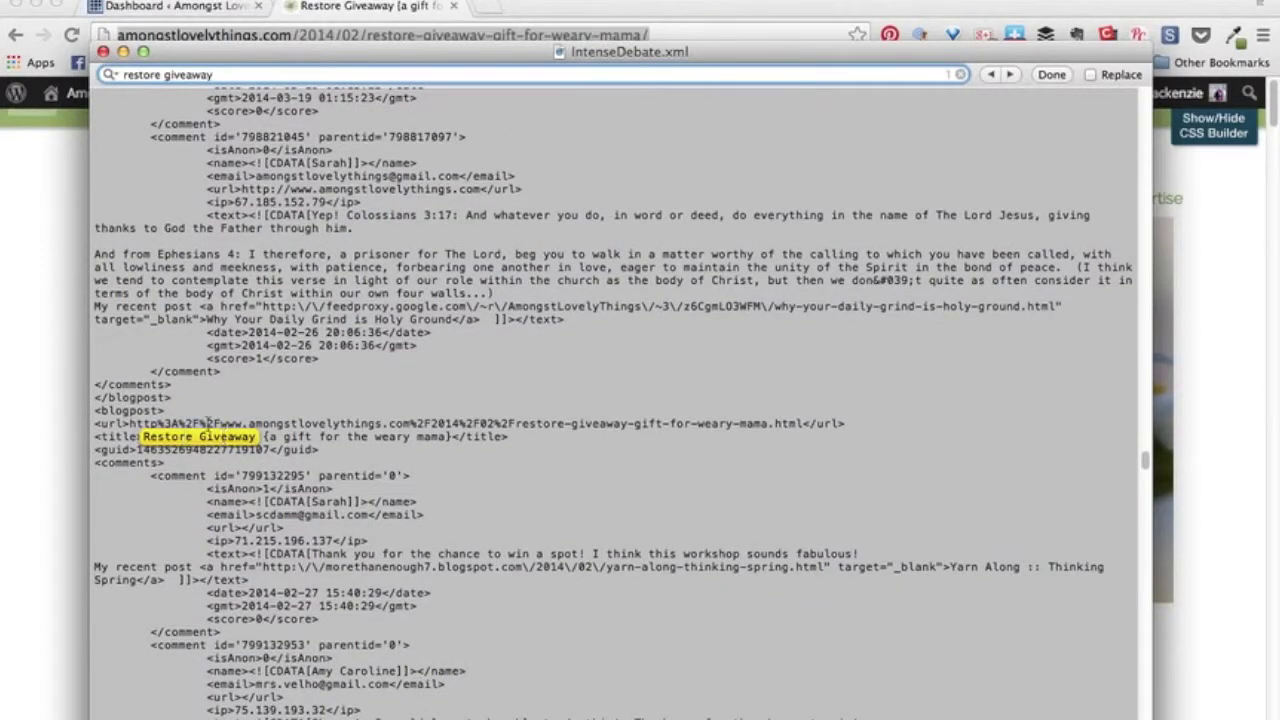
# Replace the encoded address in the Restore Giveaway post's url tag with the copied WordPress post address.
pyautogui.click(320, 437)
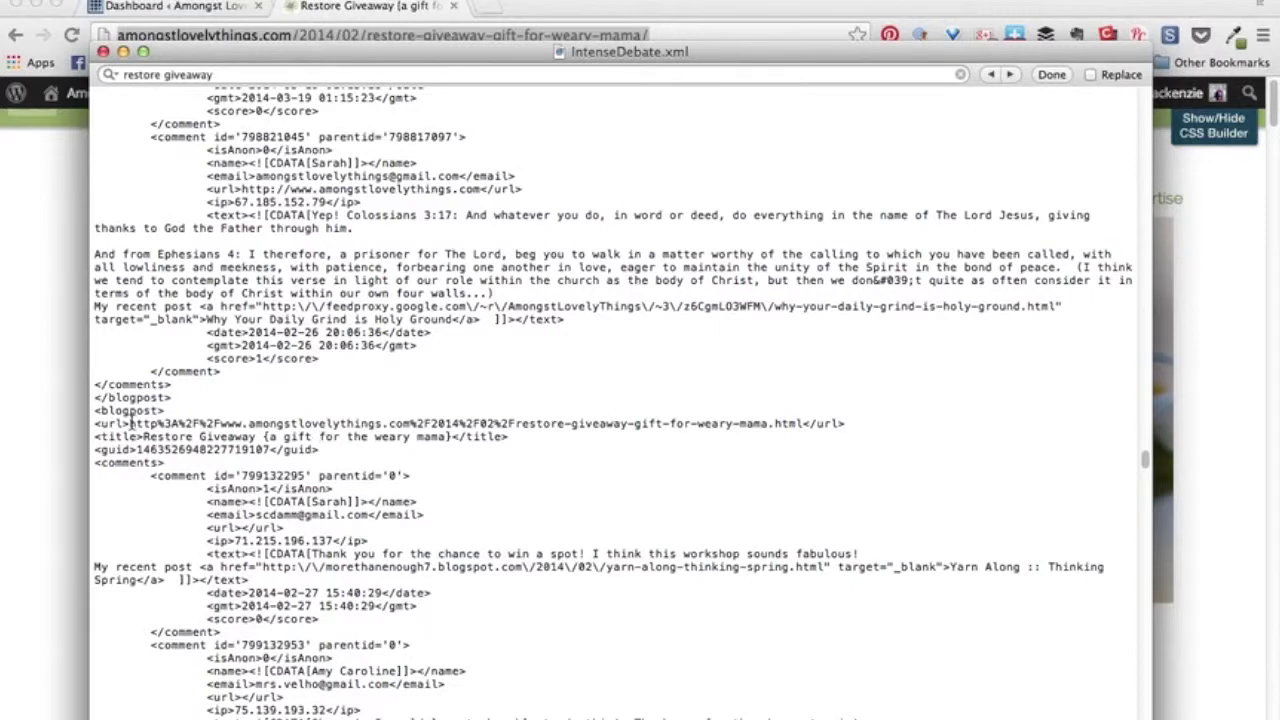
pyautogui.moveTo(129, 423); pyautogui.dragTo(805, 426)
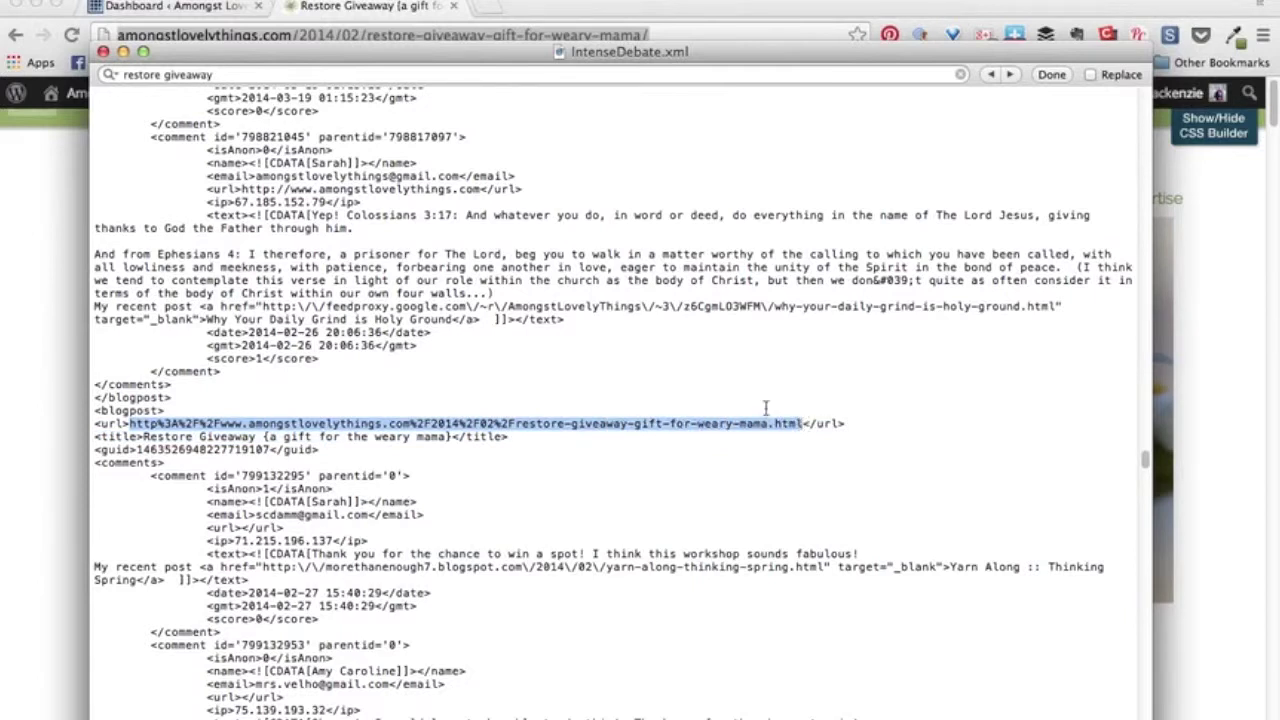
pyautogui.click(190, 0)
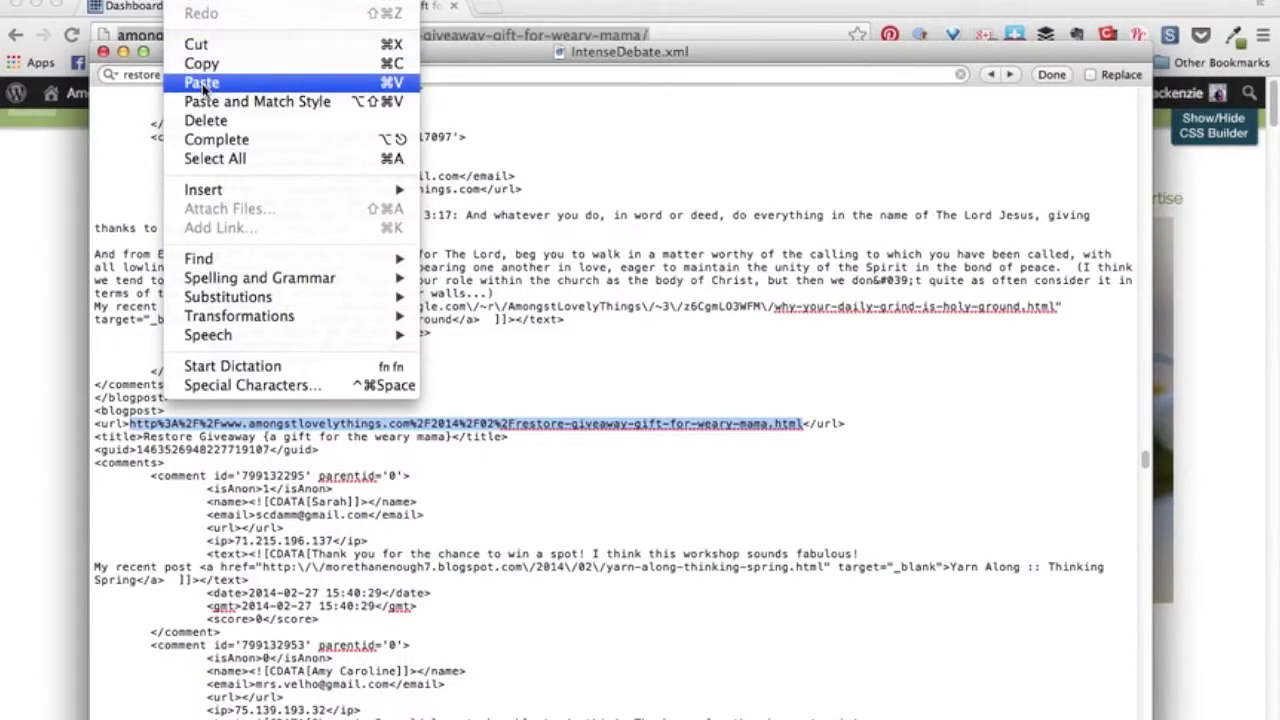
pyautogui.click(202, 84)
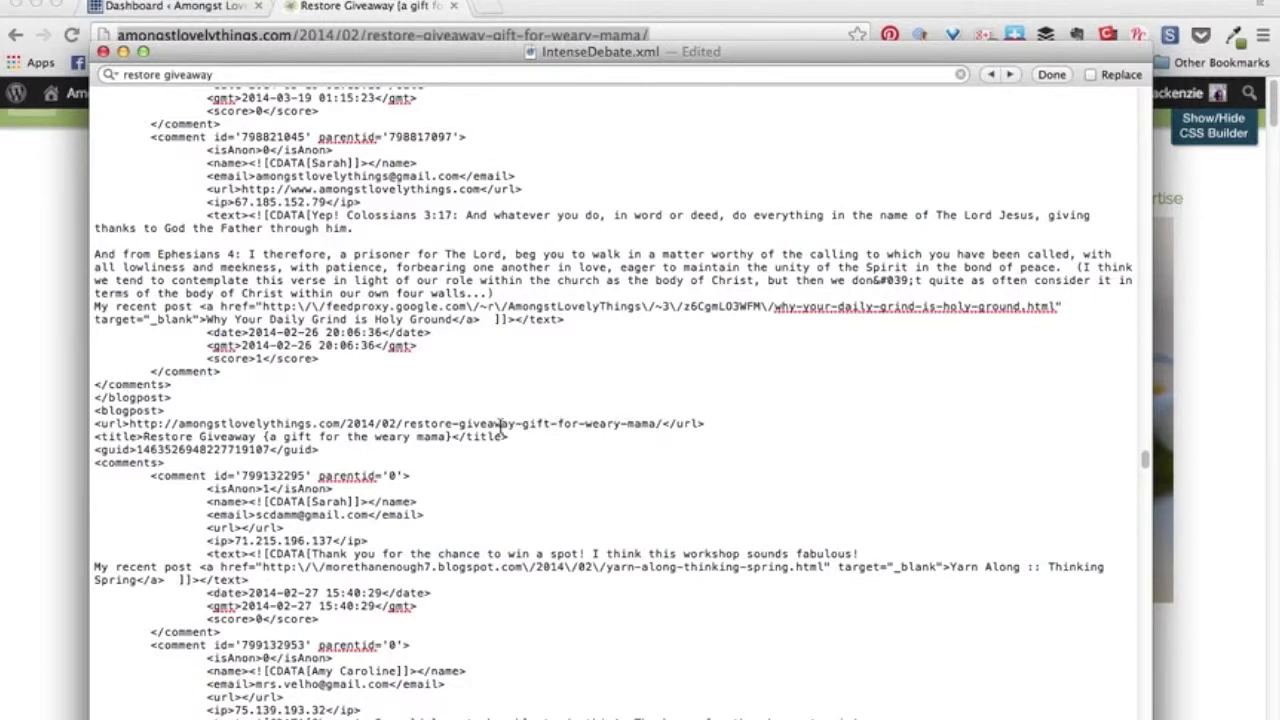
# Switch to Chrome, return to the February 2014 archive and open the "Some Chestertonian Motivation :: Weekends with Chesterton" post.
pyautogui.click(25, 358)
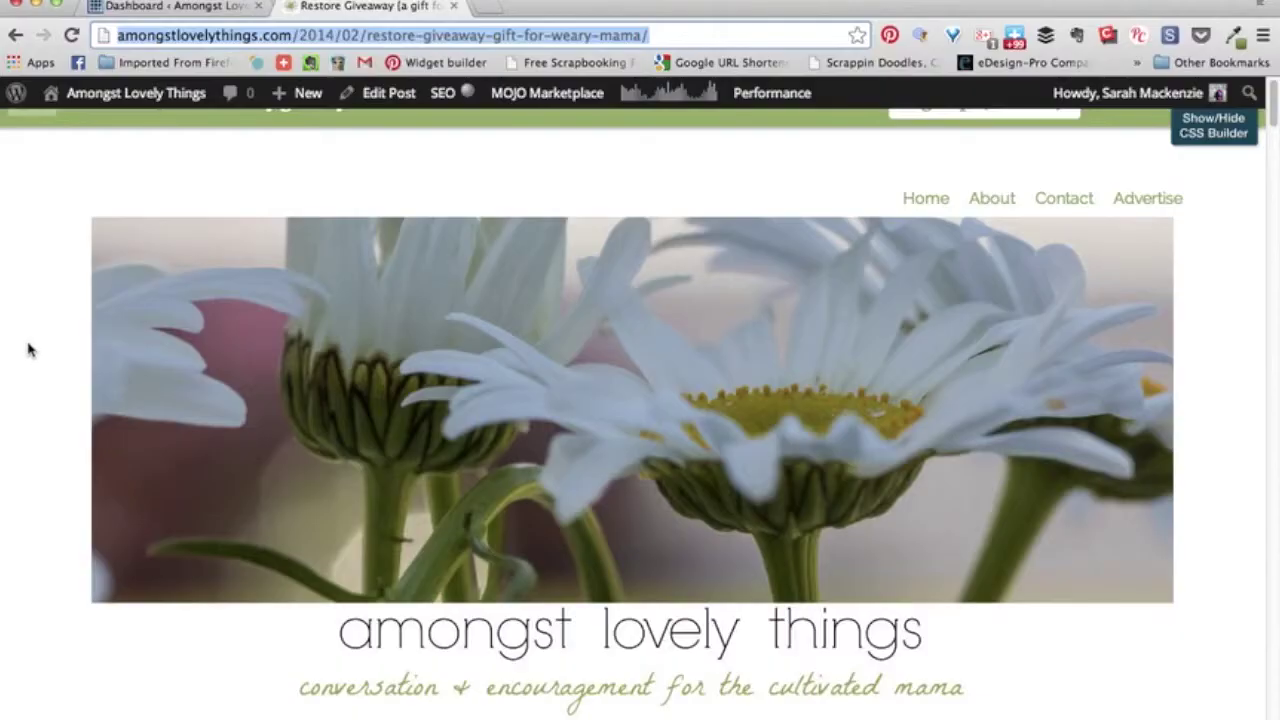
pyautogui.click(15, 34)
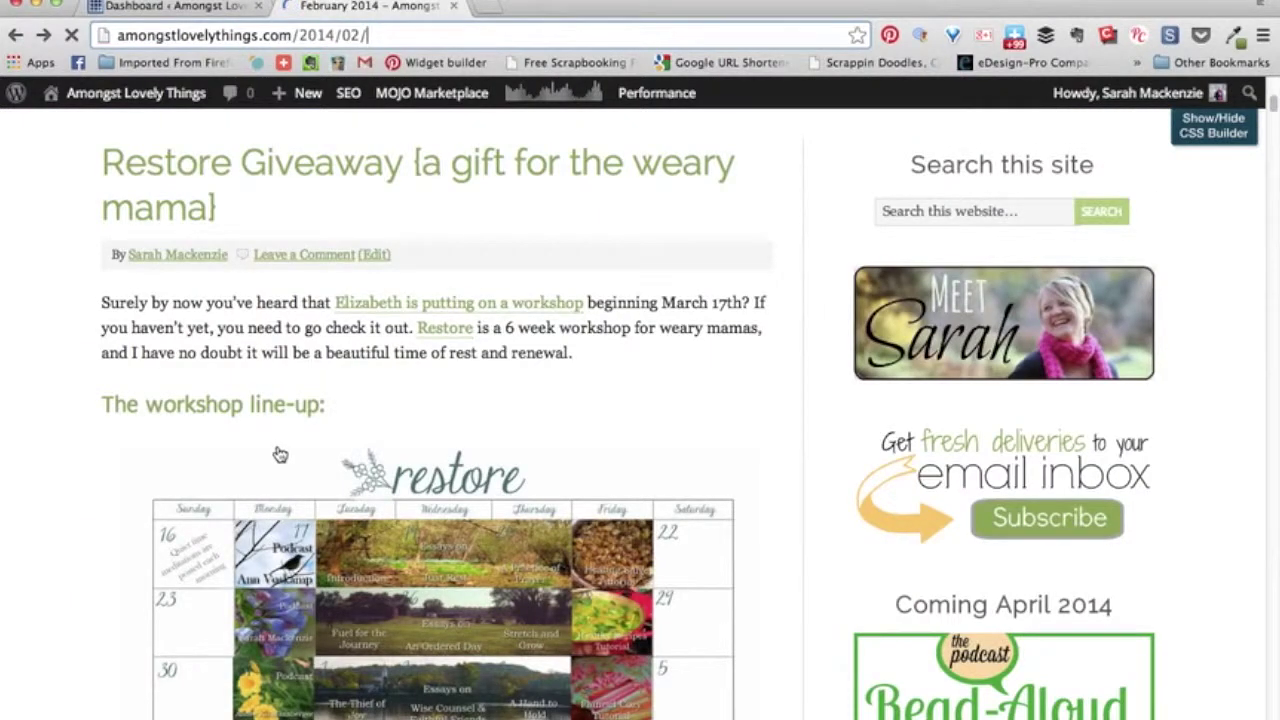
pyautogui.scroll(-7, 280, 455)
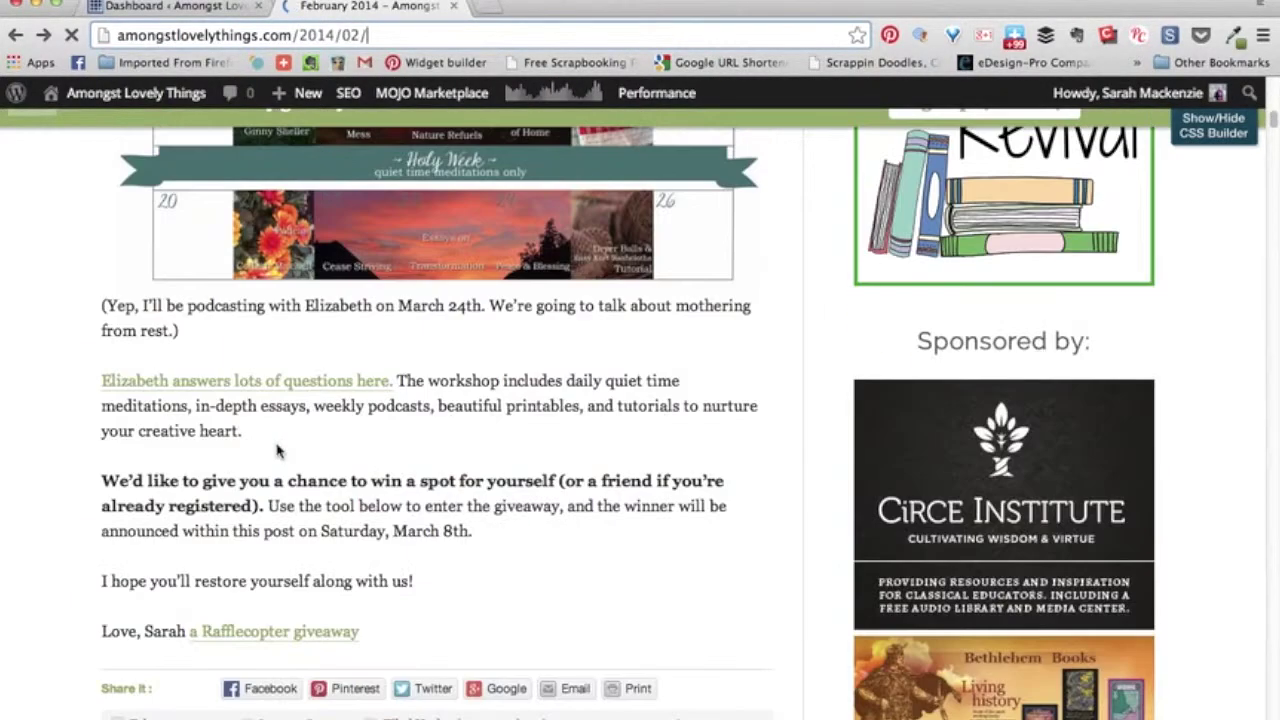
pyautogui.scroll(-3, 280, 452)
pyautogui.scroll(-3, 278, 452)
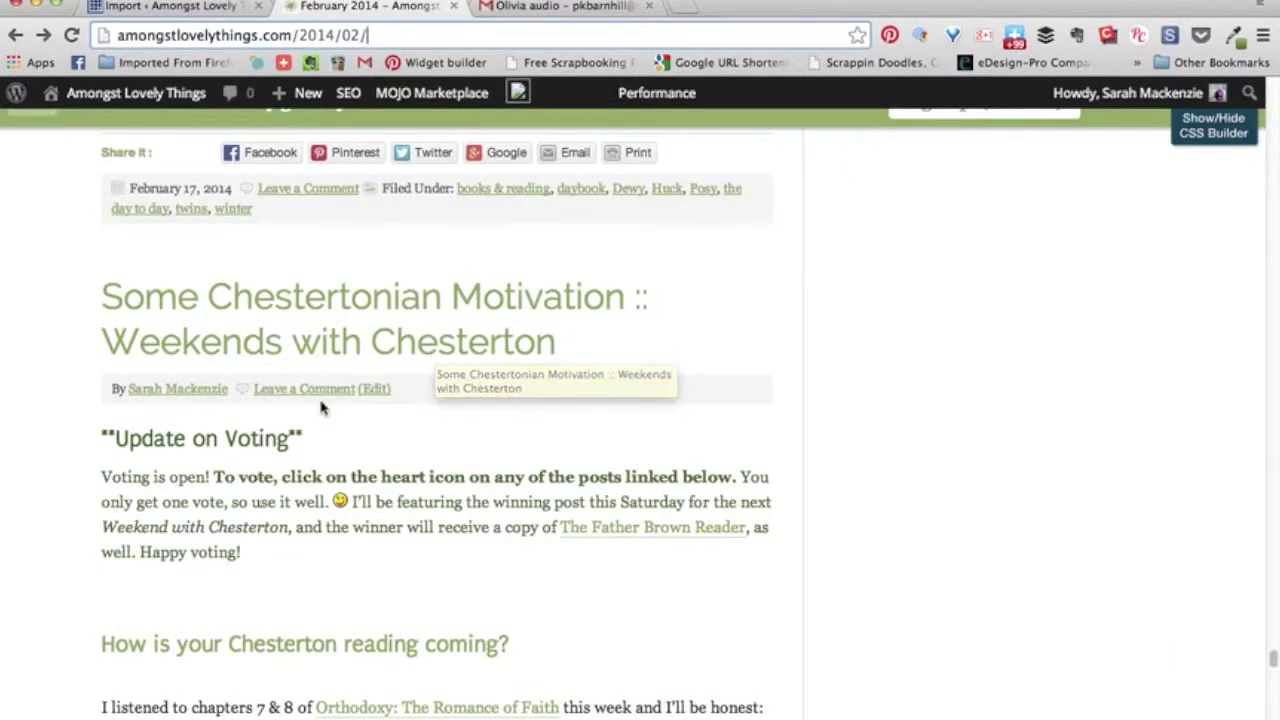
pyautogui.click(337, 302)
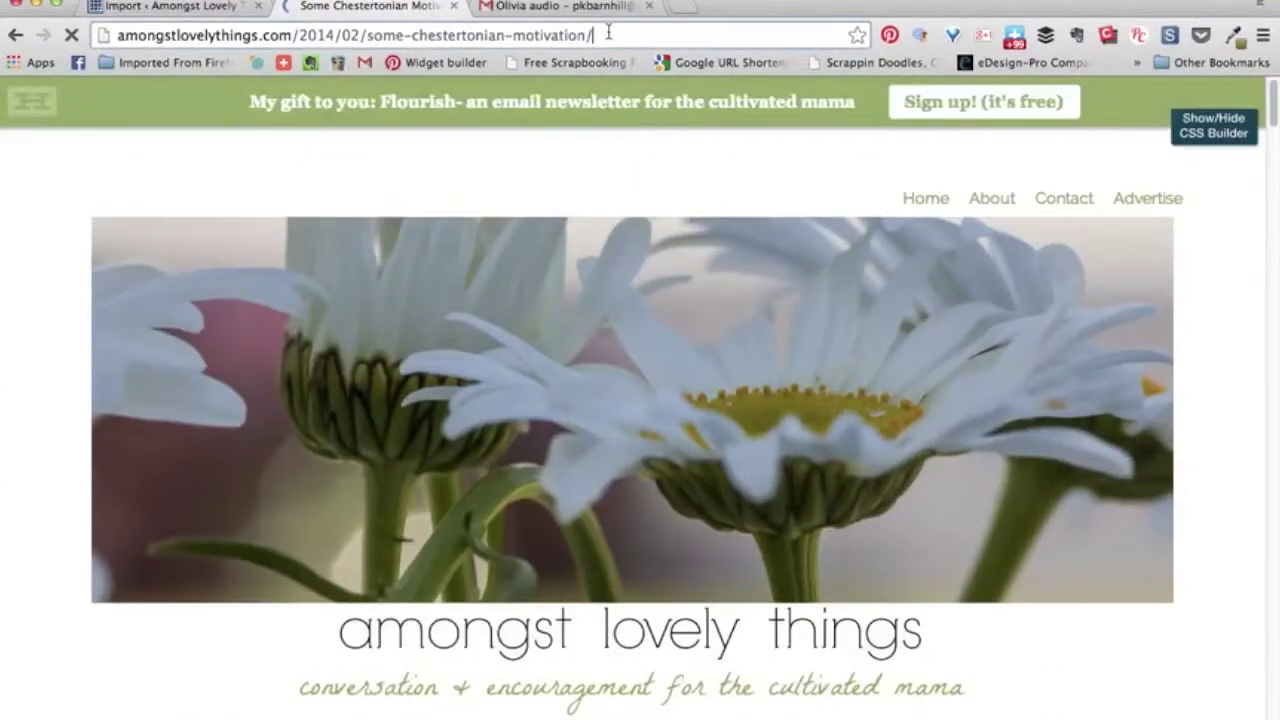
# Copy the full web address of the Some Chestertonian Motivation post.
pyautogui.moveTo(608, 34); pyautogui.dragTo(113, 22)
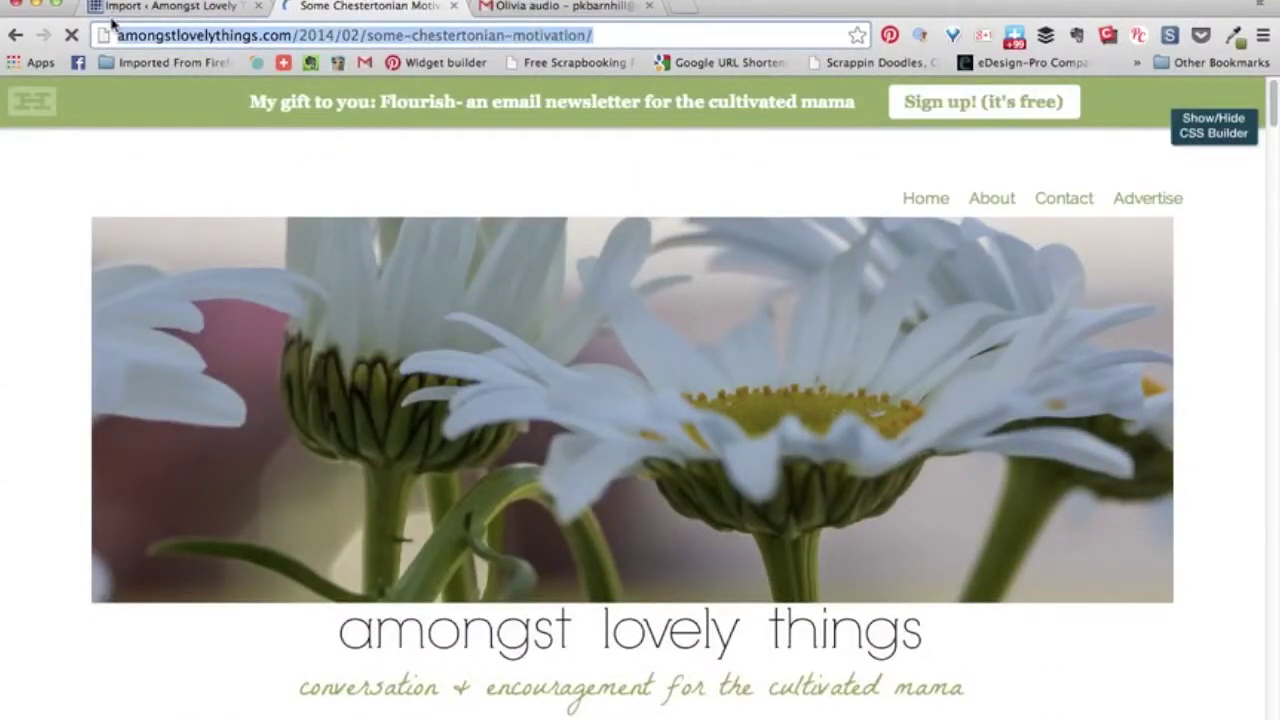
pyautogui.rightClick(162, 35)
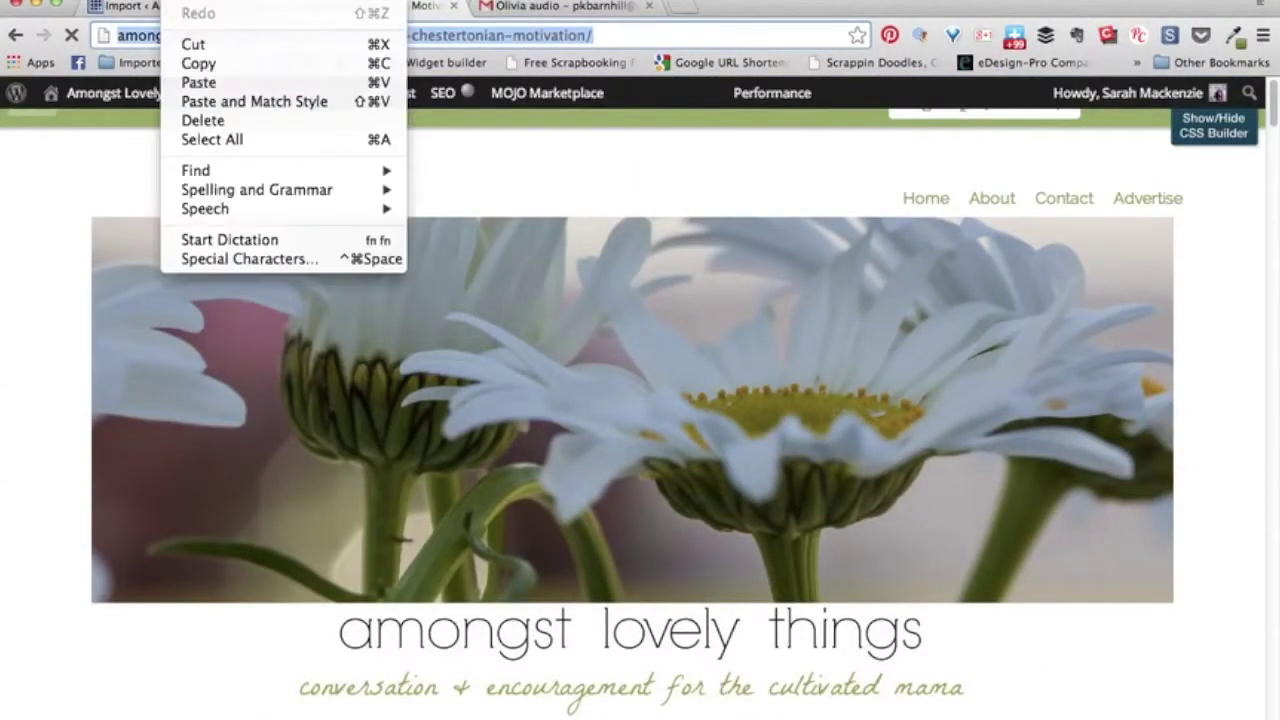
pyautogui.click(198, 63)
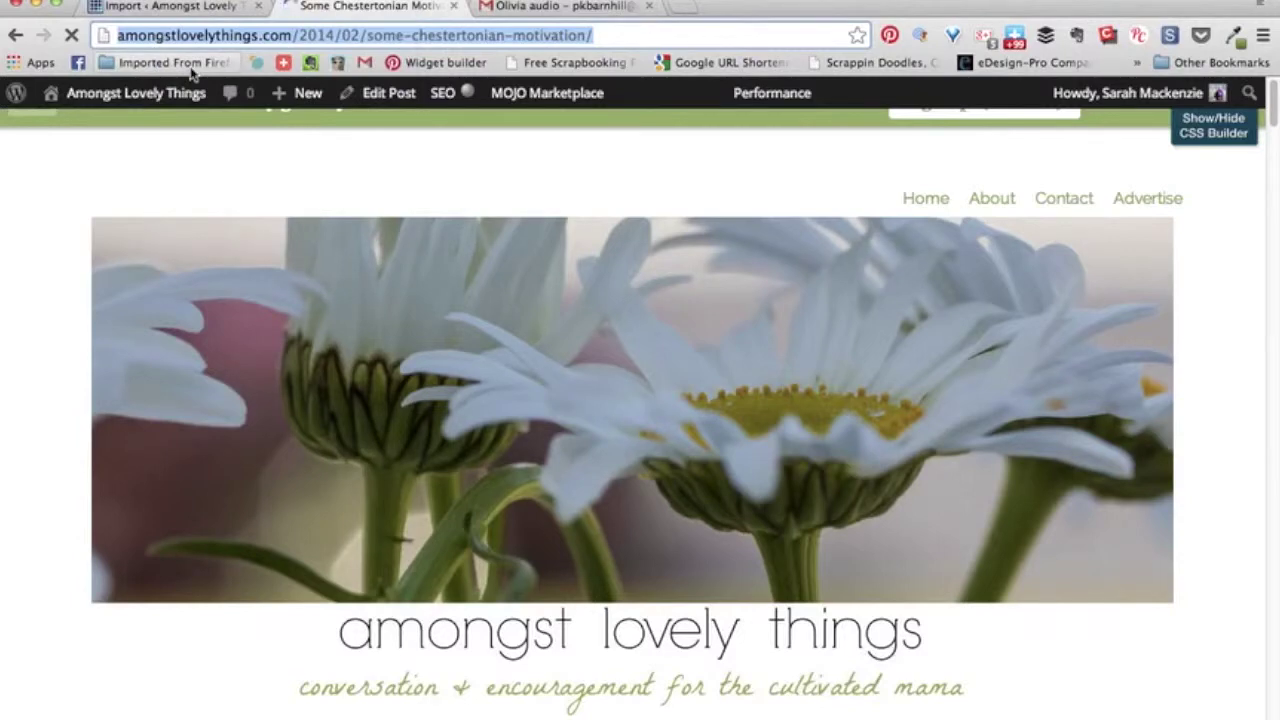
# Switch to IntenseDebate.xml in TextEdit and search it for "some chestertonian motivation".
pyautogui.moveTo(457, 712)
pyautogui.click(866, 712)
pyautogui.click(903, 80)
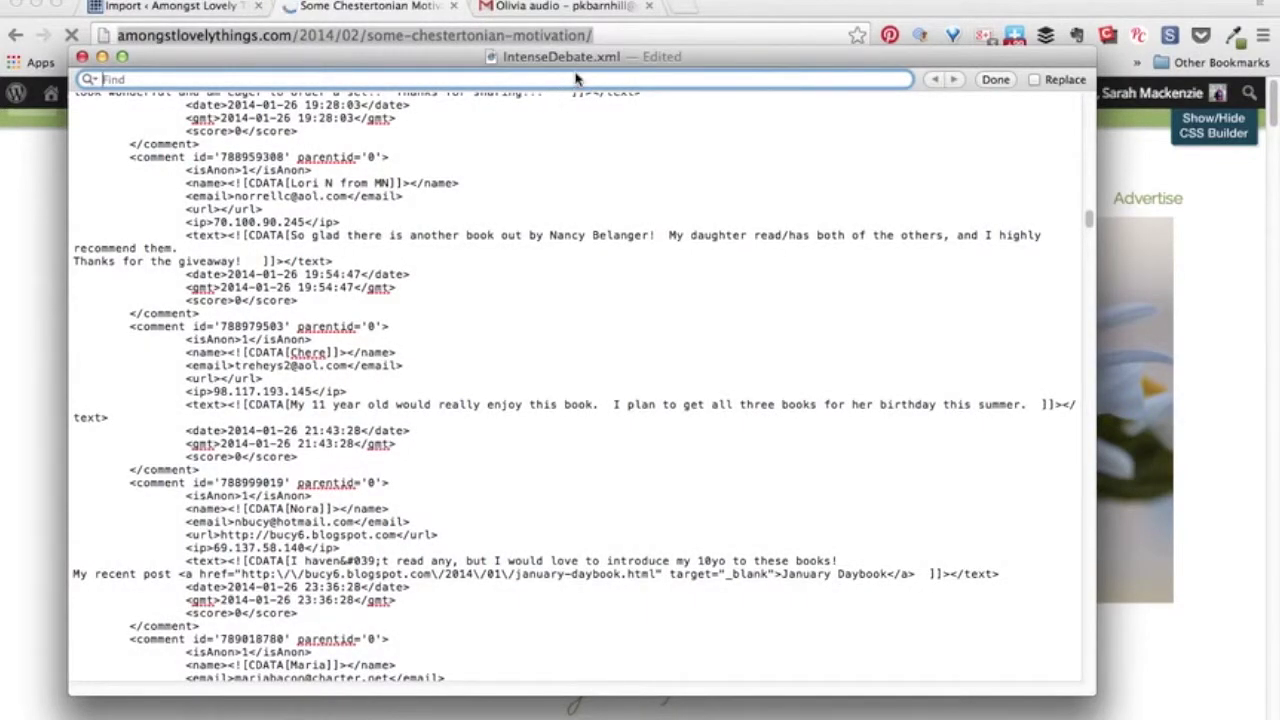
pyautogui.write('some chestertin')
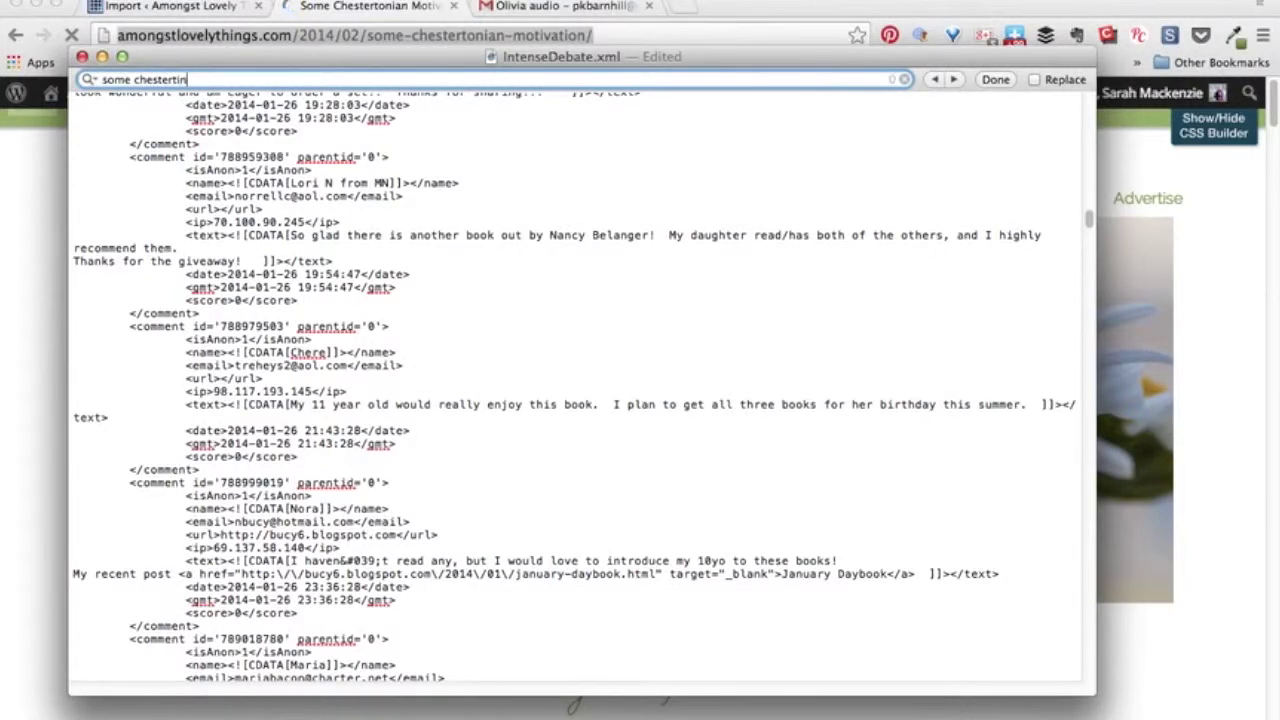
pyautogui.press('BackSpace')
pyautogui.press('BackSpace')
pyautogui.write('onian motivation')
pyautogui.press('Return')
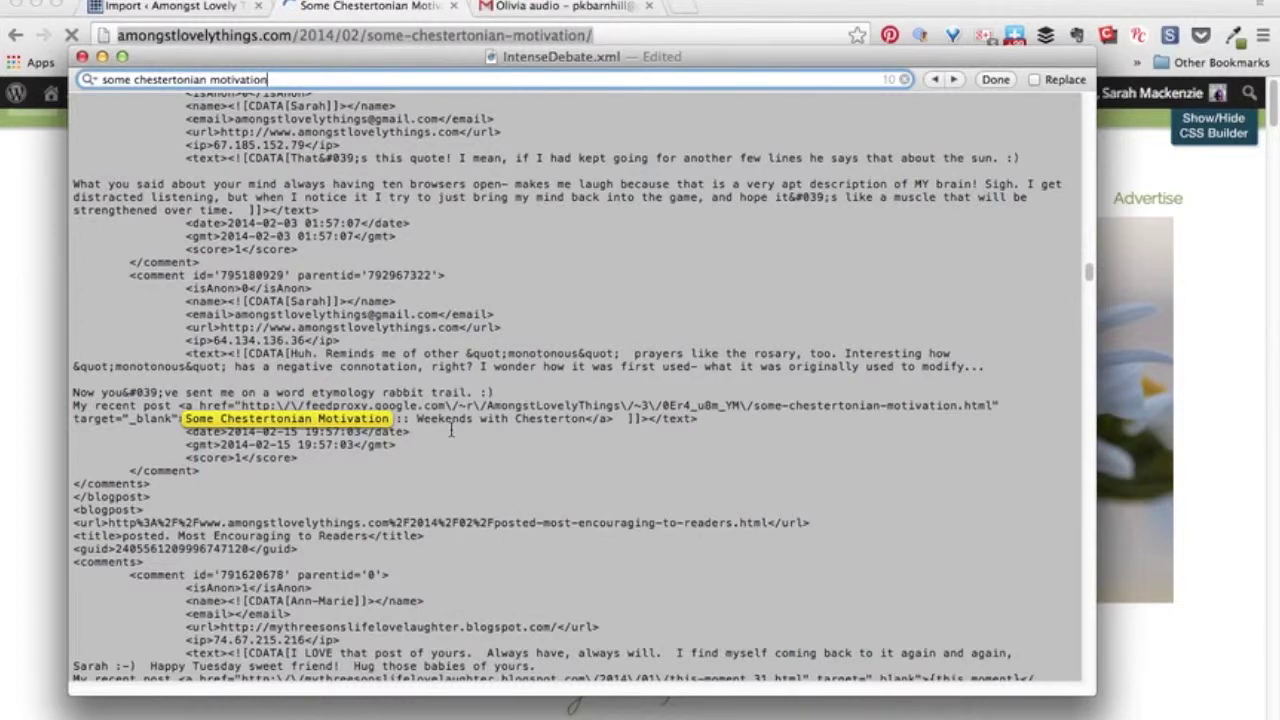
# Go through the search matches until reaching the blogpost entry whose title tag holds Some Chestertonian Motivation.
pyautogui.scroll(-1, 801, 343)
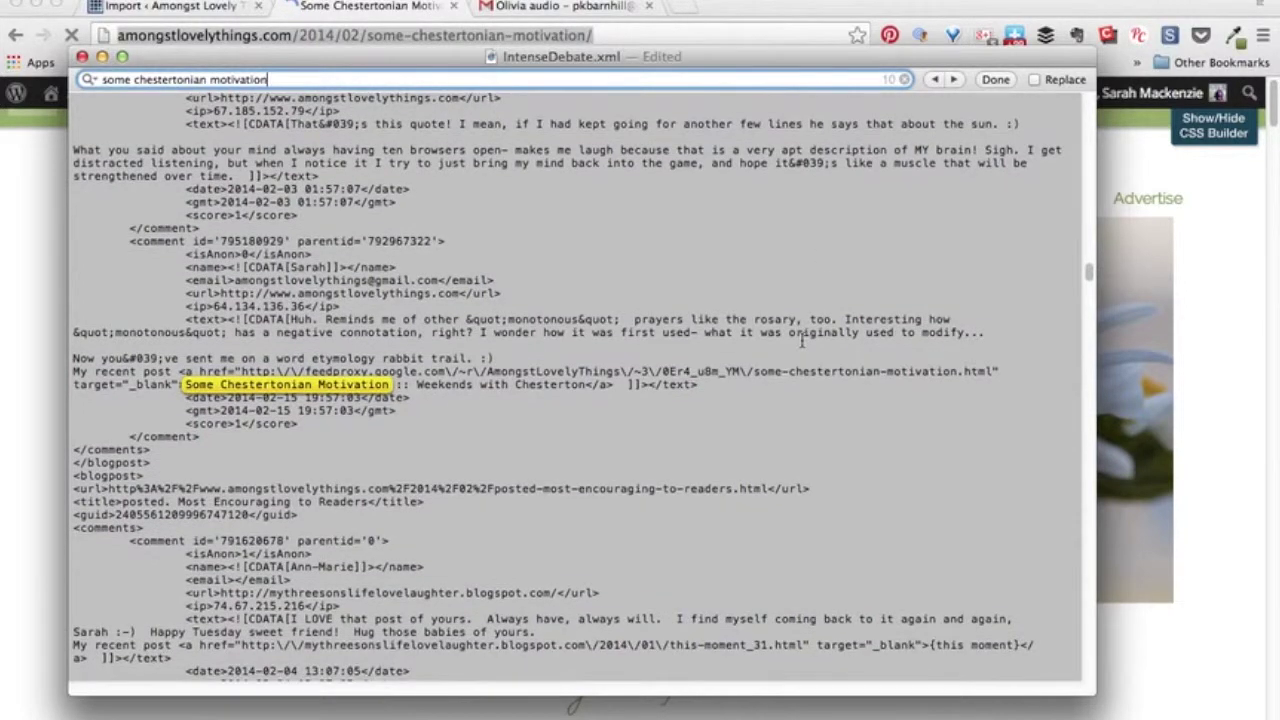
pyautogui.scroll(-3, 801, 343)
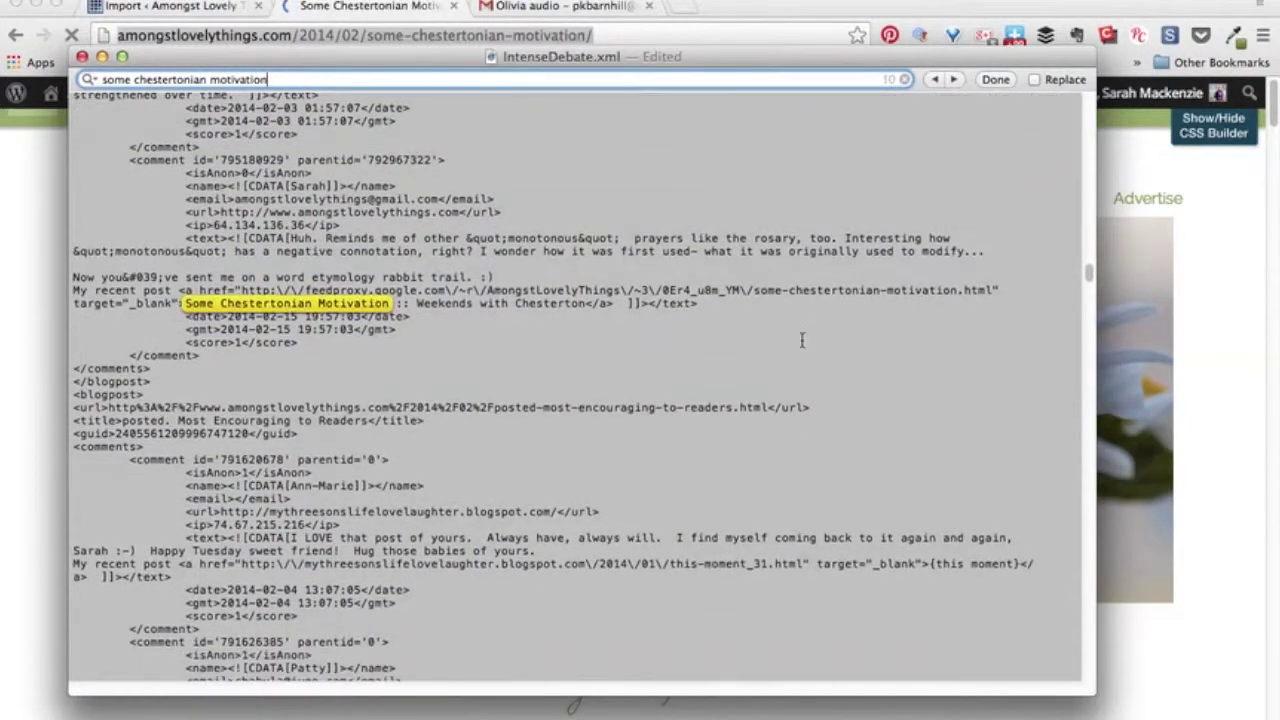
pyautogui.click(955, 79)
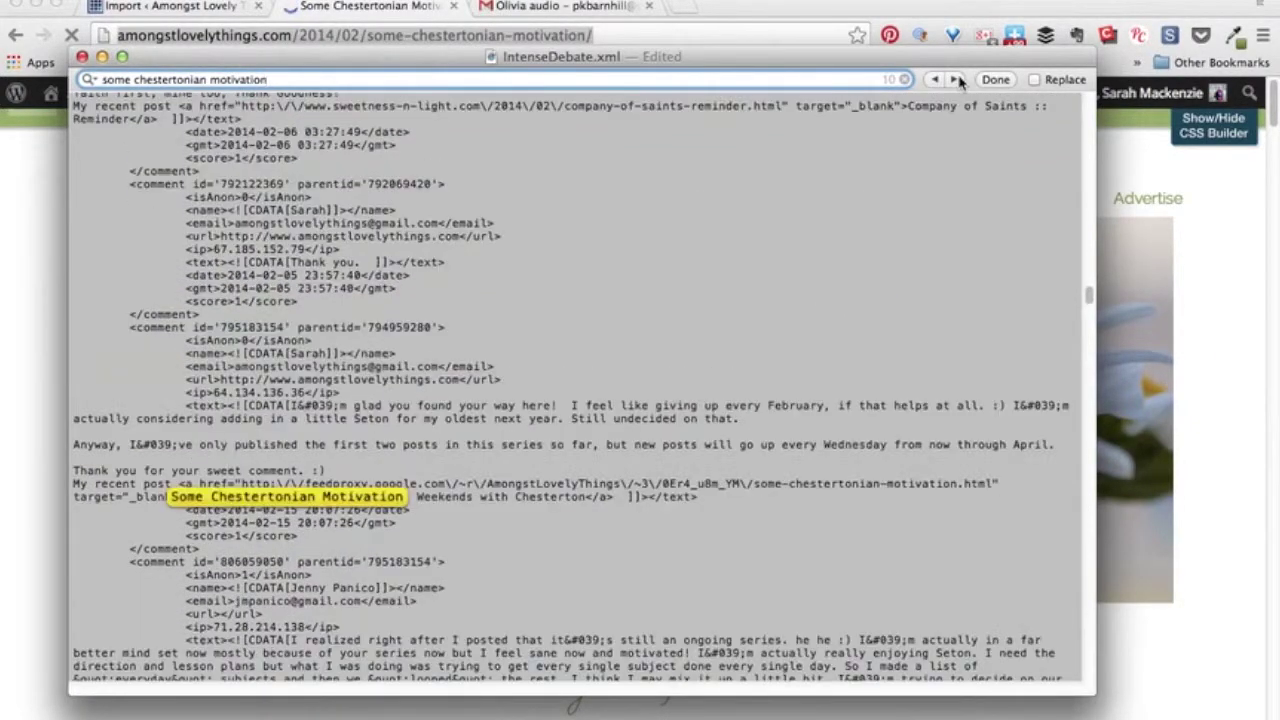
pyautogui.click(955, 79)
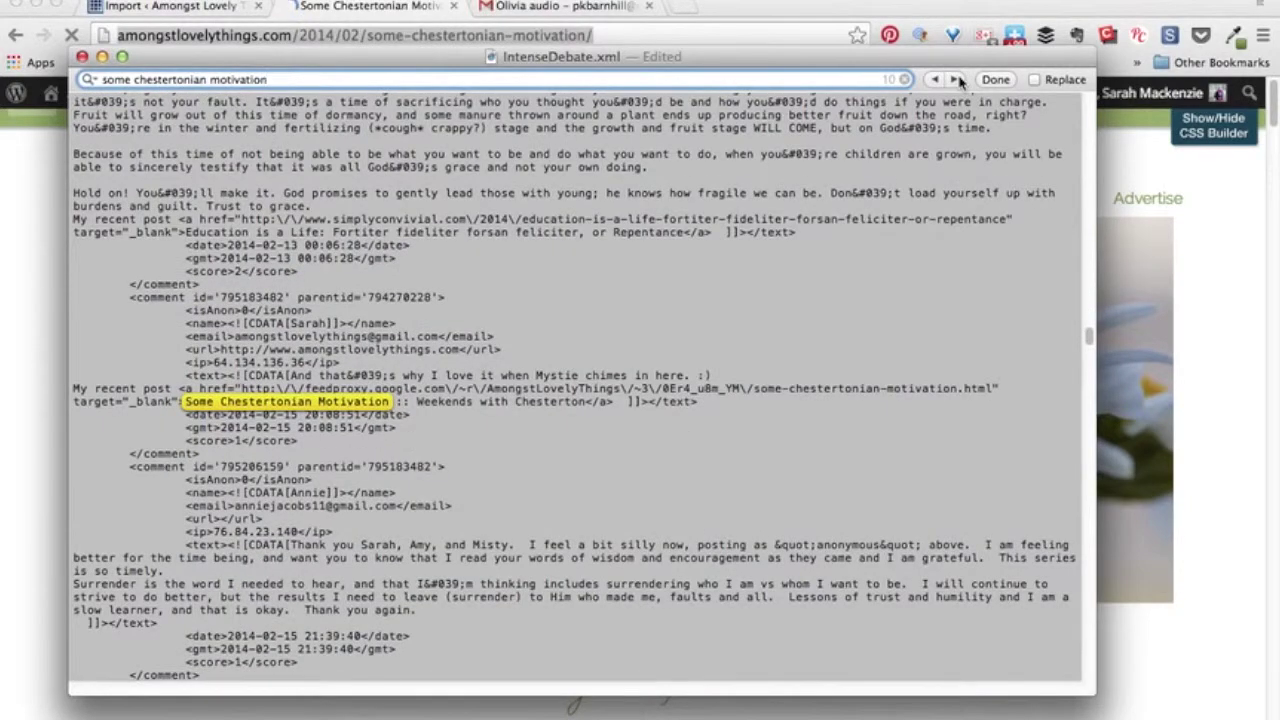
pyautogui.click(955, 79)
pyautogui.click(955, 79)
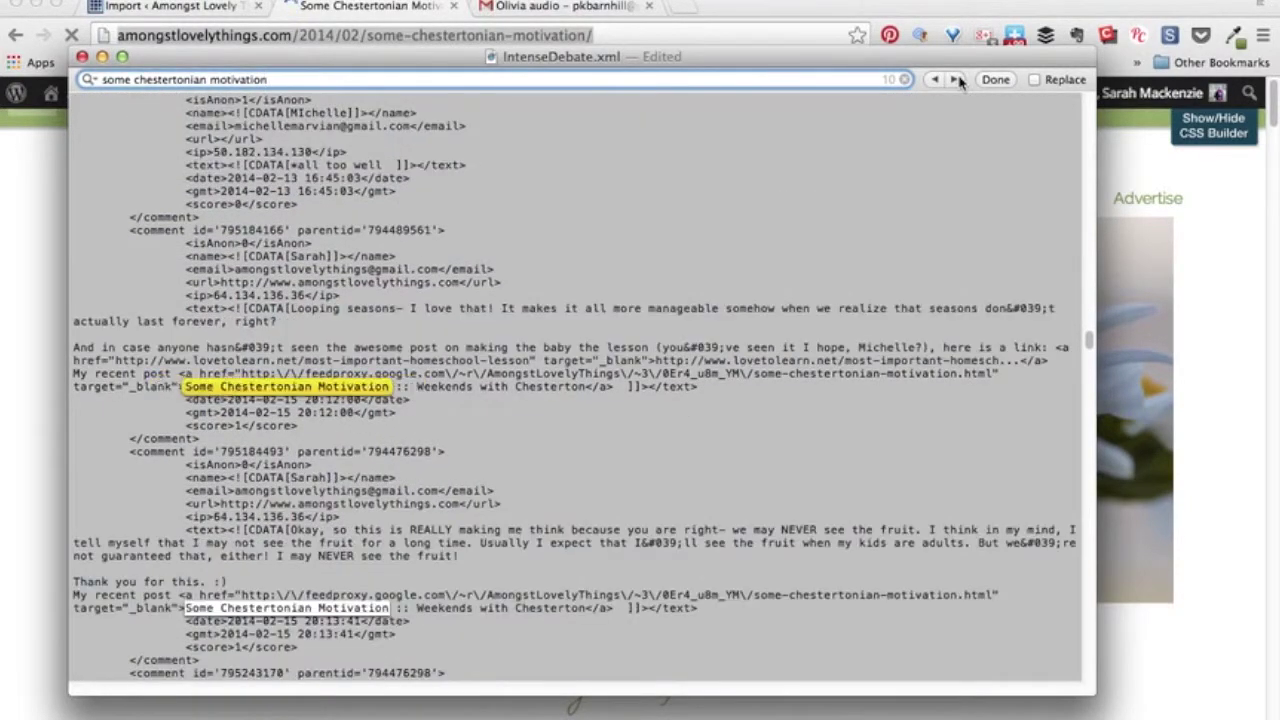
pyautogui.click(955, 79)
pyautogui.click(955, 79)
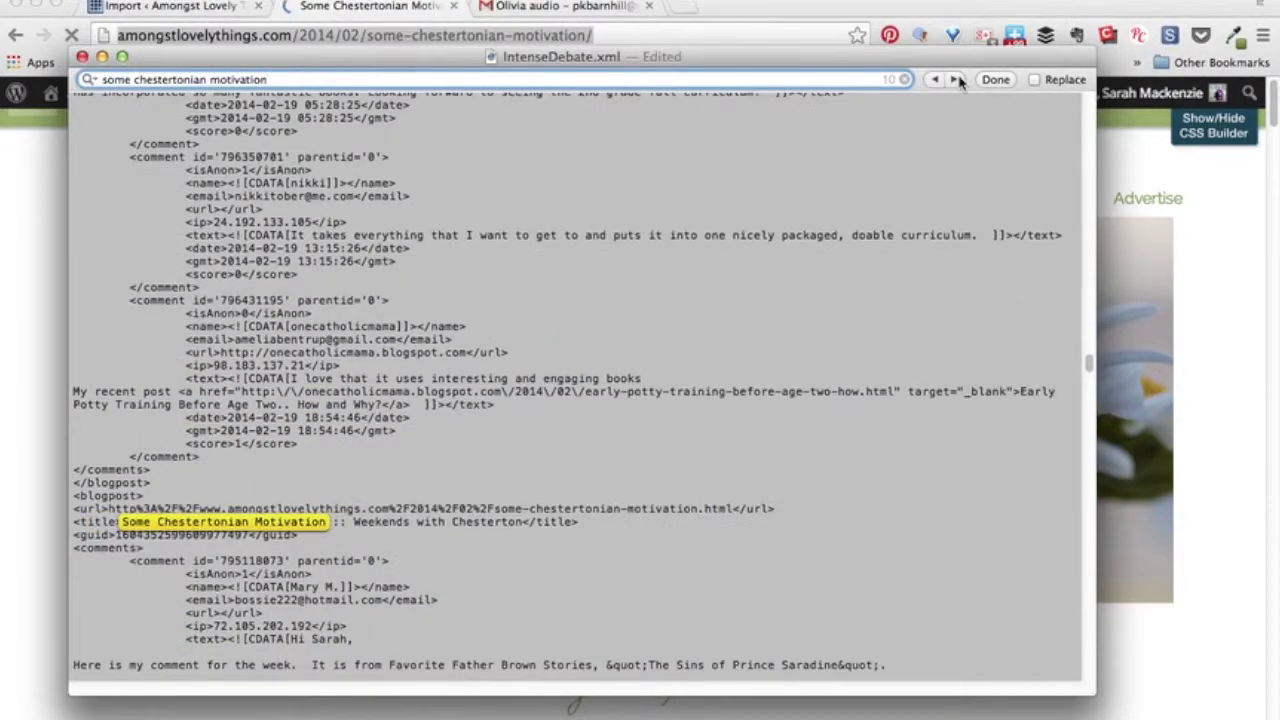
# Replace the encoded address in the Some Chestertonian Motivation entry's url tag with the copied WordPress post address.
pyautogui.click(428, 514)
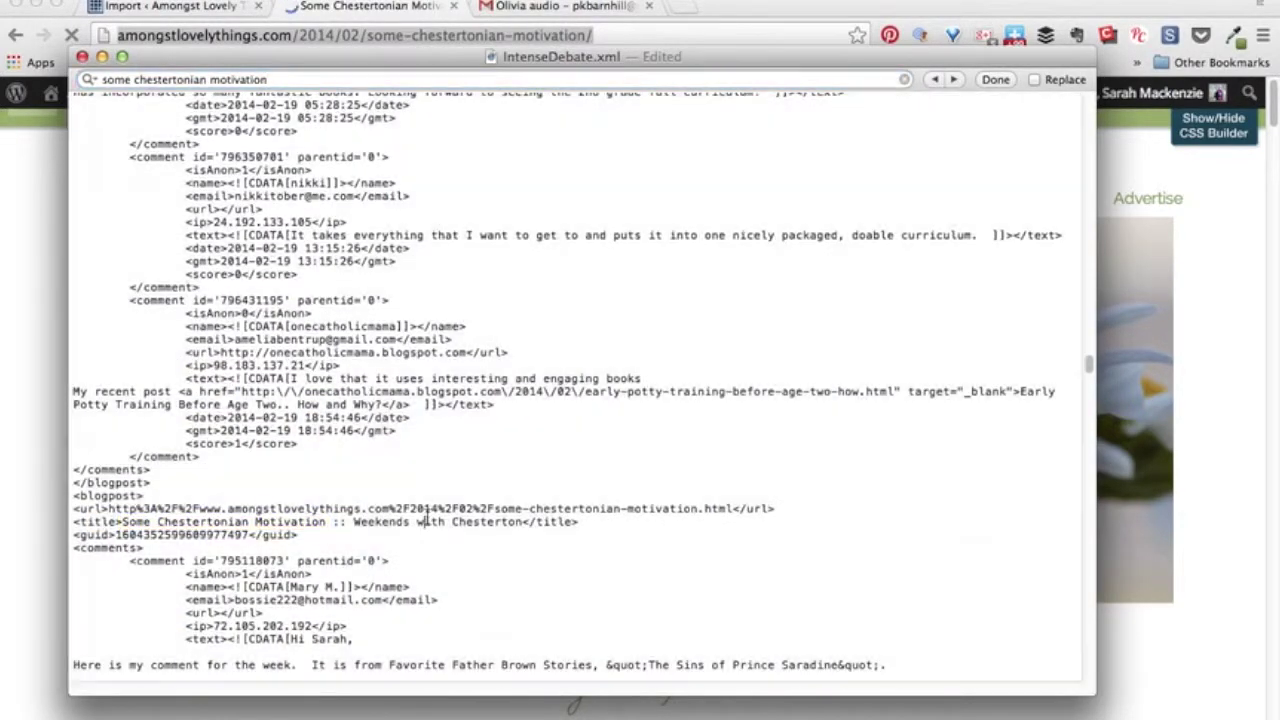
pyautogui.scroll(-2, 428, 534)
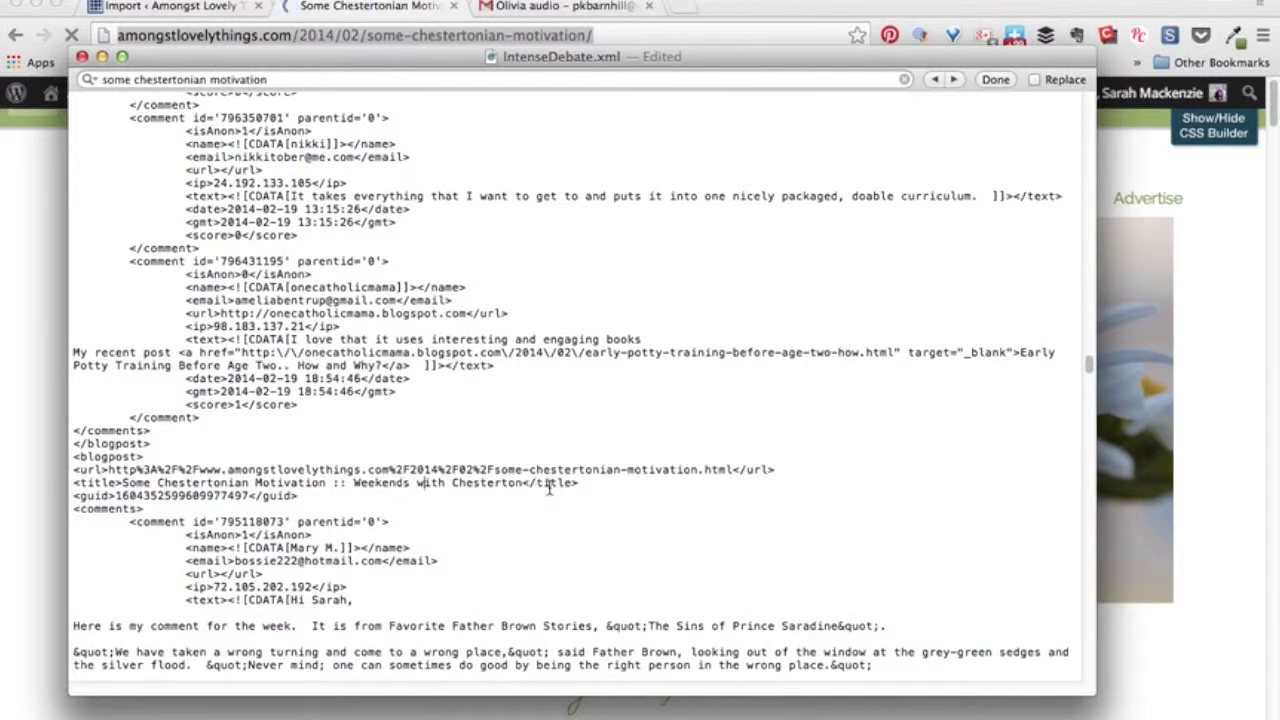
pyautogui.moveTo(108, 469); pyautogui.dragTo(733, 471)
pyautogui.click(222, 3)
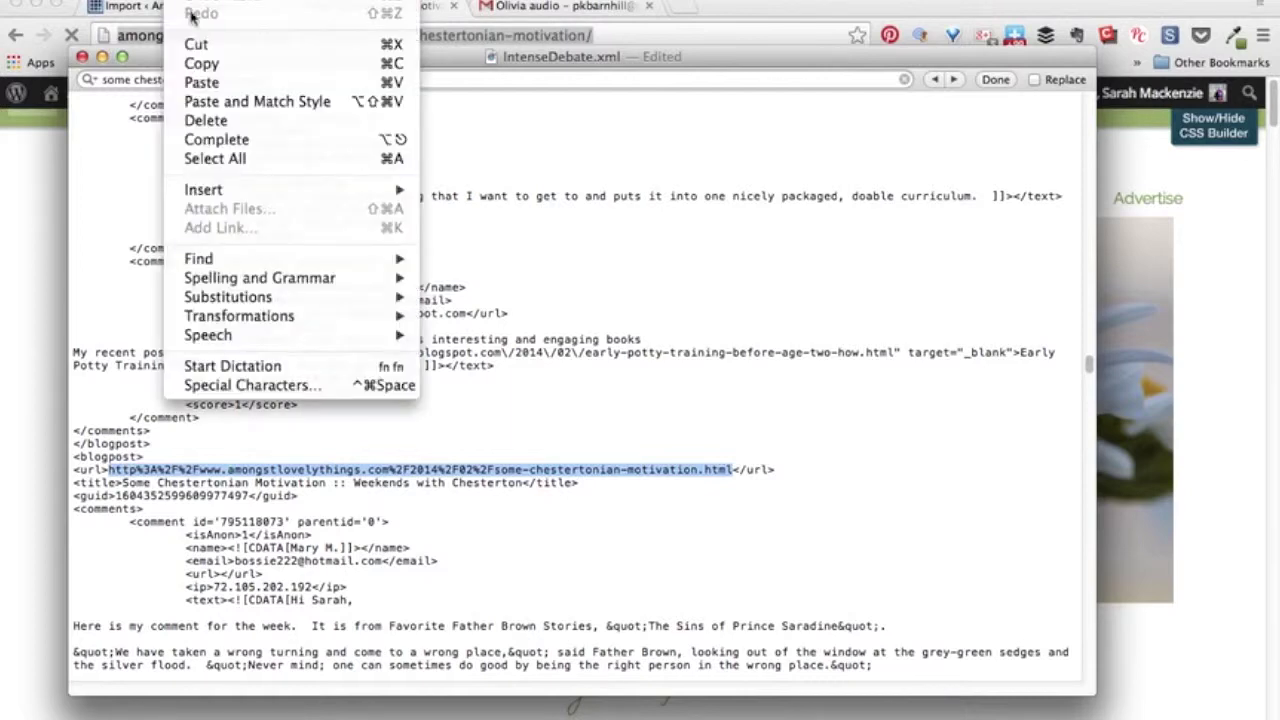
pyautogui.click(200, 82)
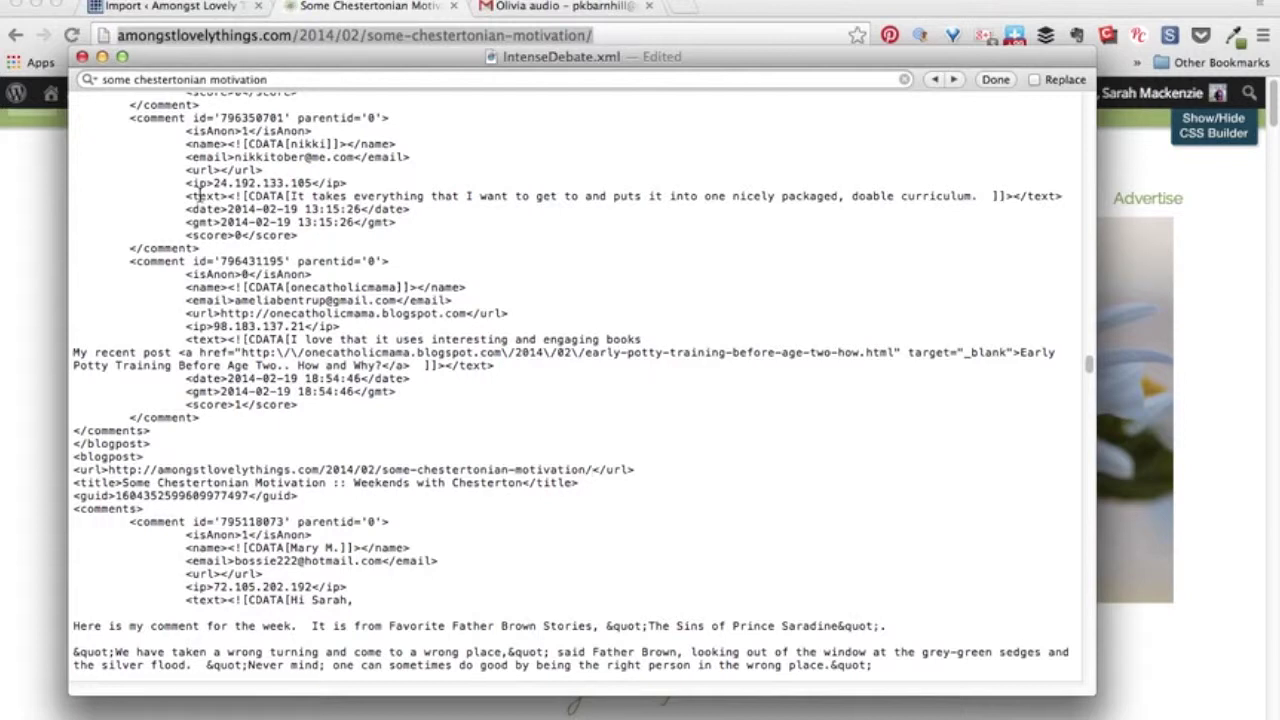
# Save the edited IntenseDebate.xml file and close its window.
pyautogui.click(125, 0)
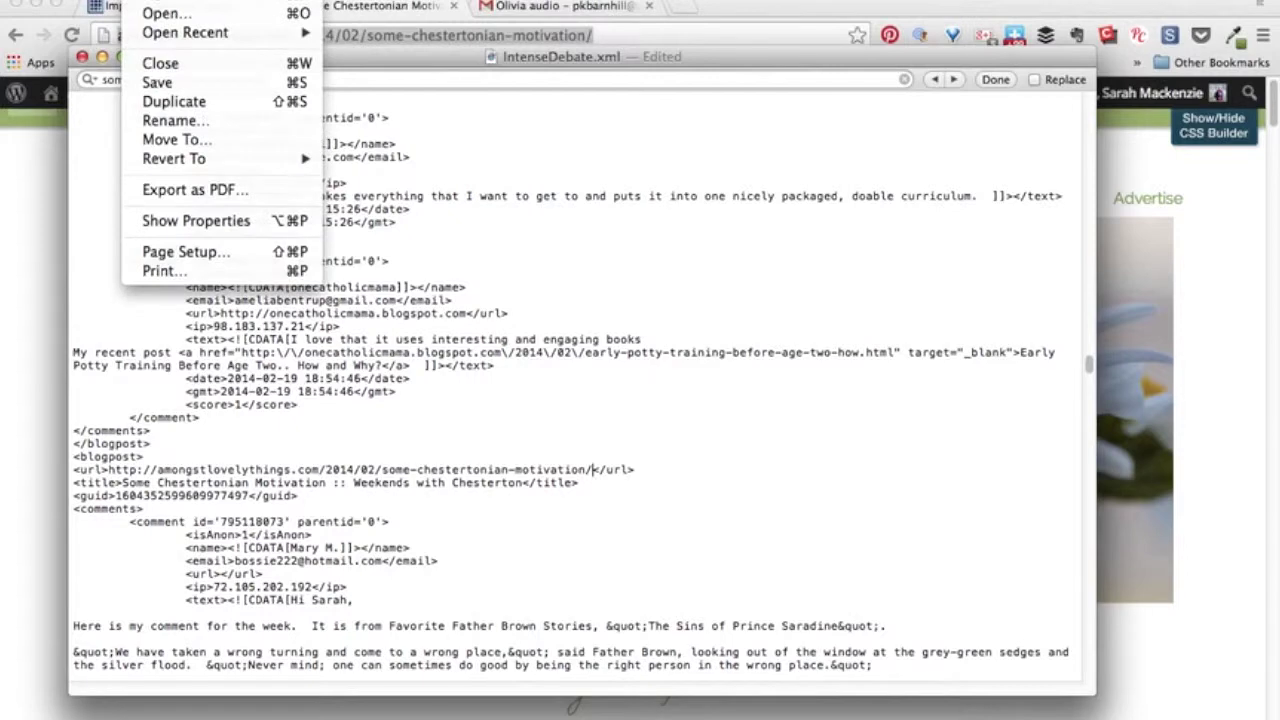
pyautogui.click(138, 82)
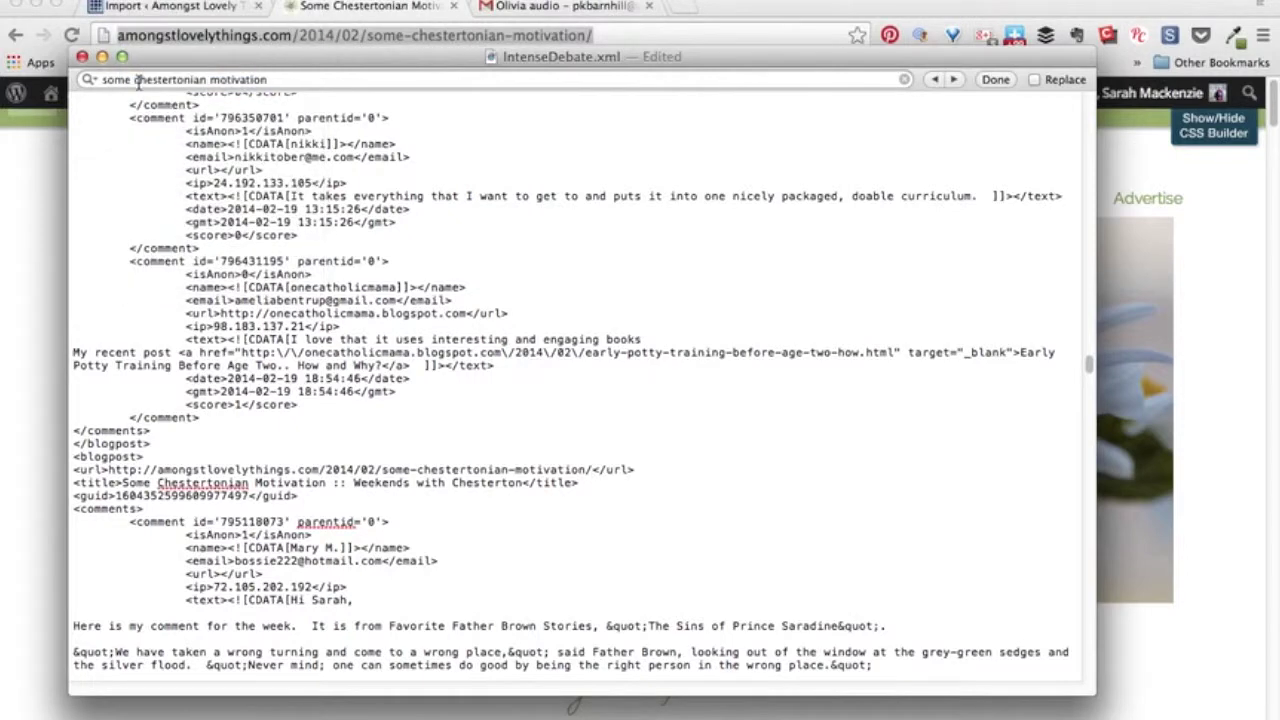
pyautogui.click(81, 57)
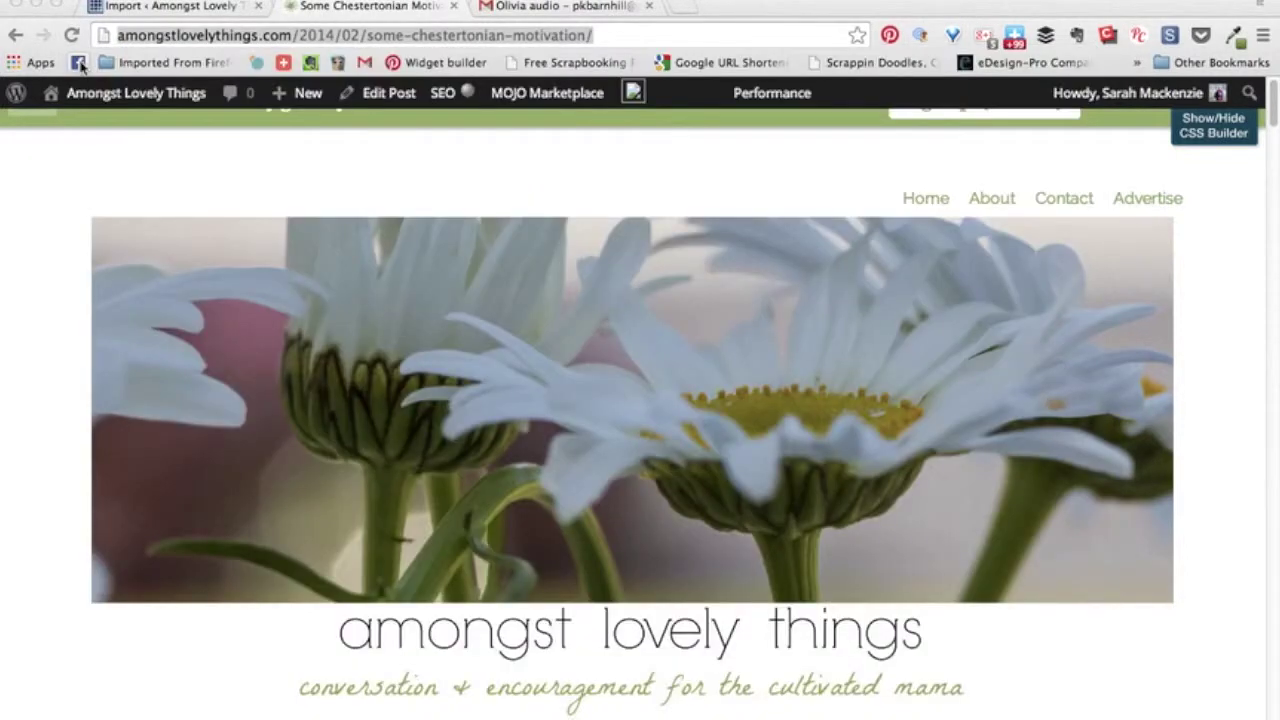
# Switch to the WordPress Import page in Chrome and open the IntenseDebate Comments importer.
pyautogui.click(97, 178)
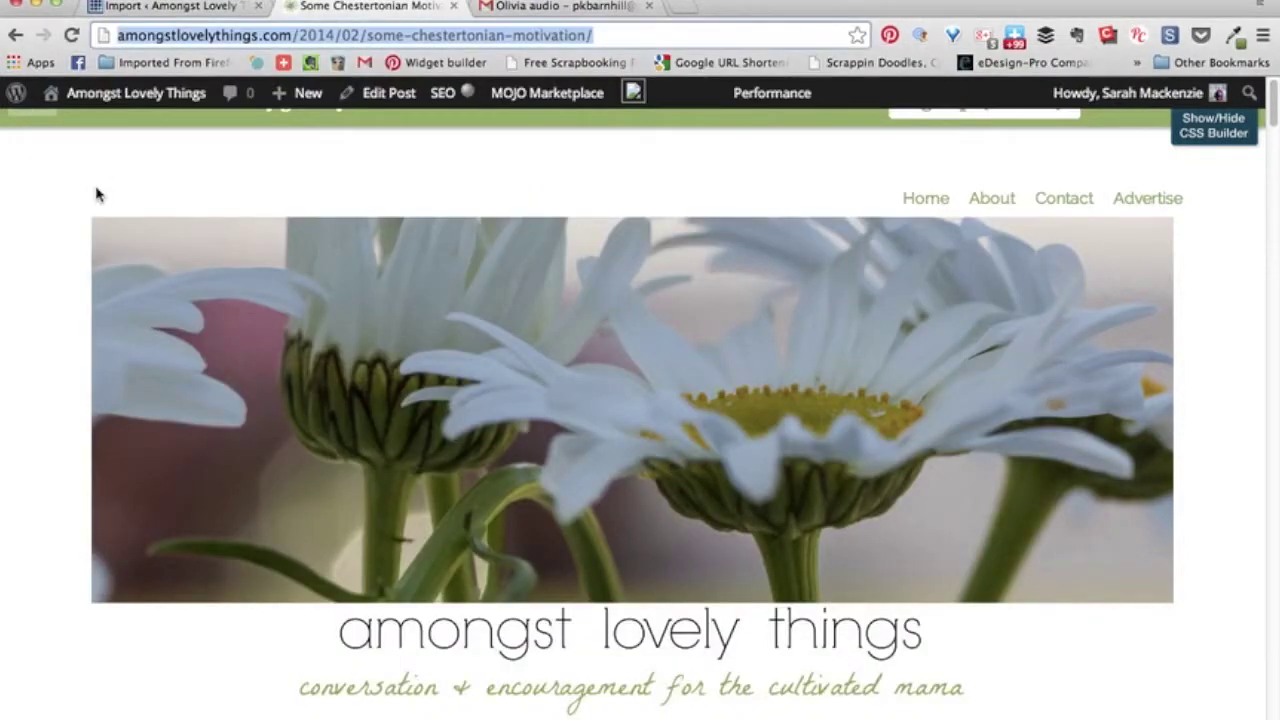
pyautogui.click(148, 8)
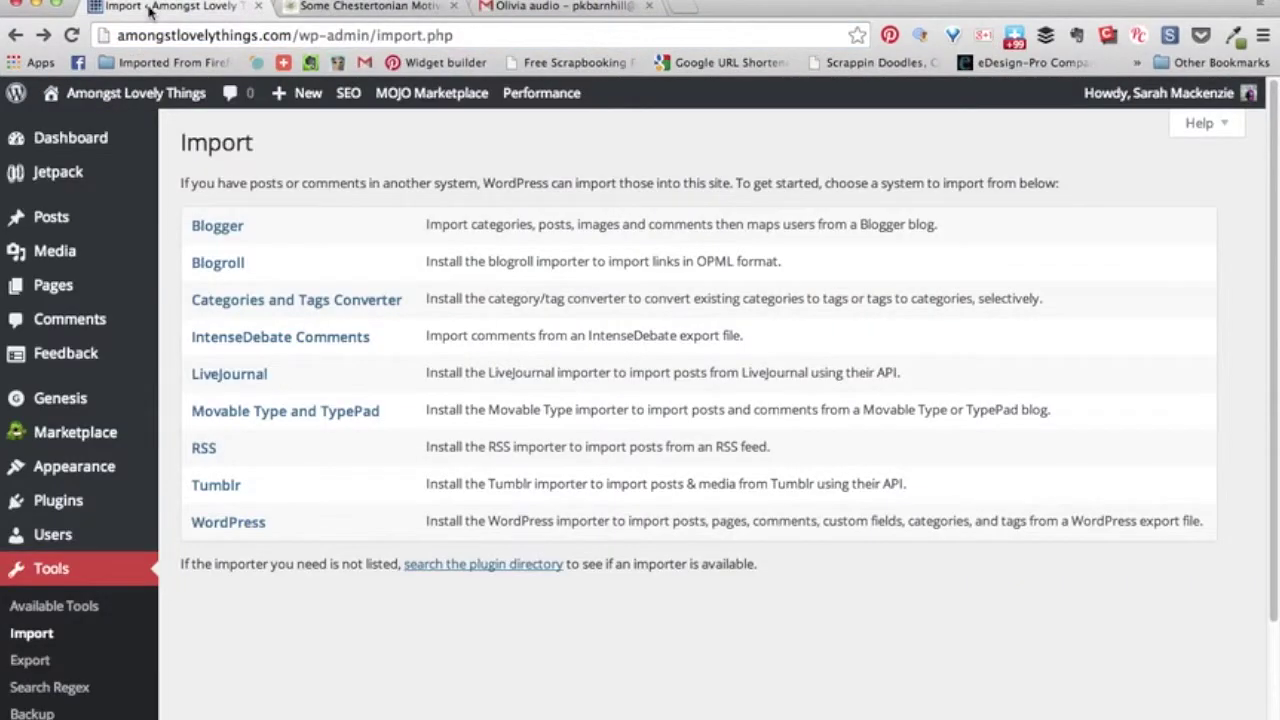
pyautogui.moveTo(114, 97)
pyautogui.click(231, 340)
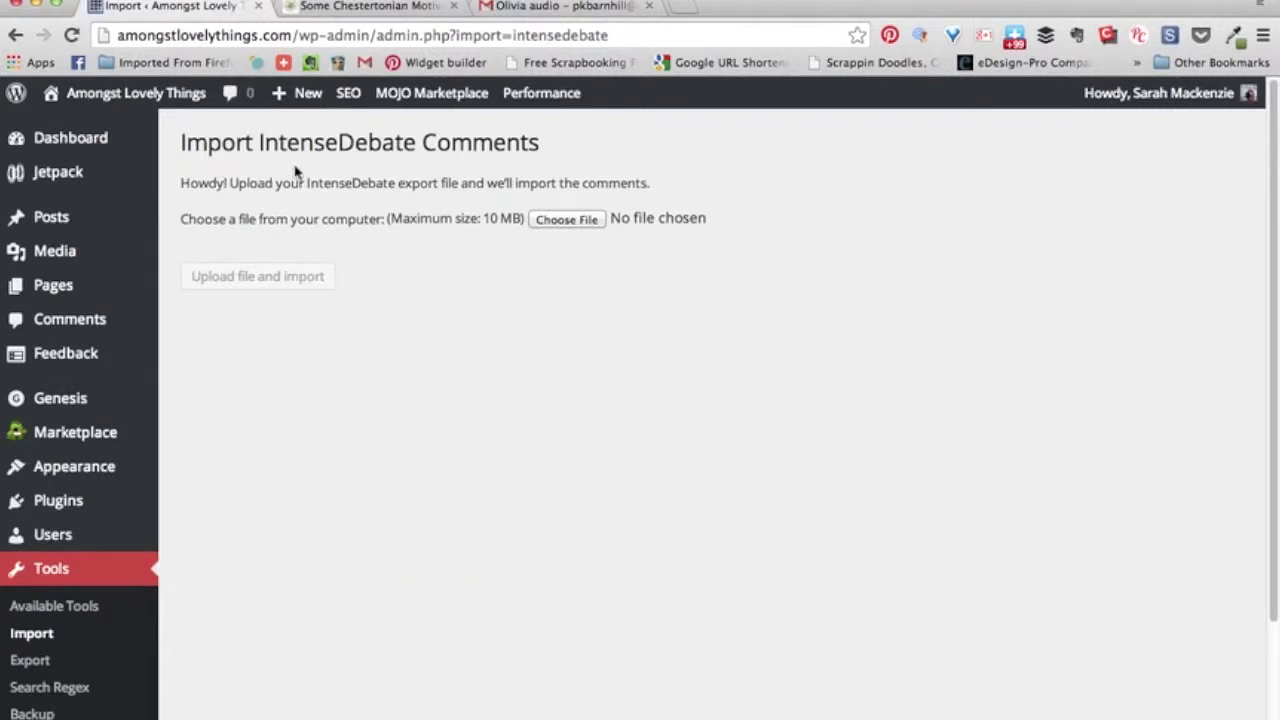
# Choose IntenseDebate.xml from the Sarah's Website folder on the Desktop, then upload and import it.
pyautogui.click(564, 223)
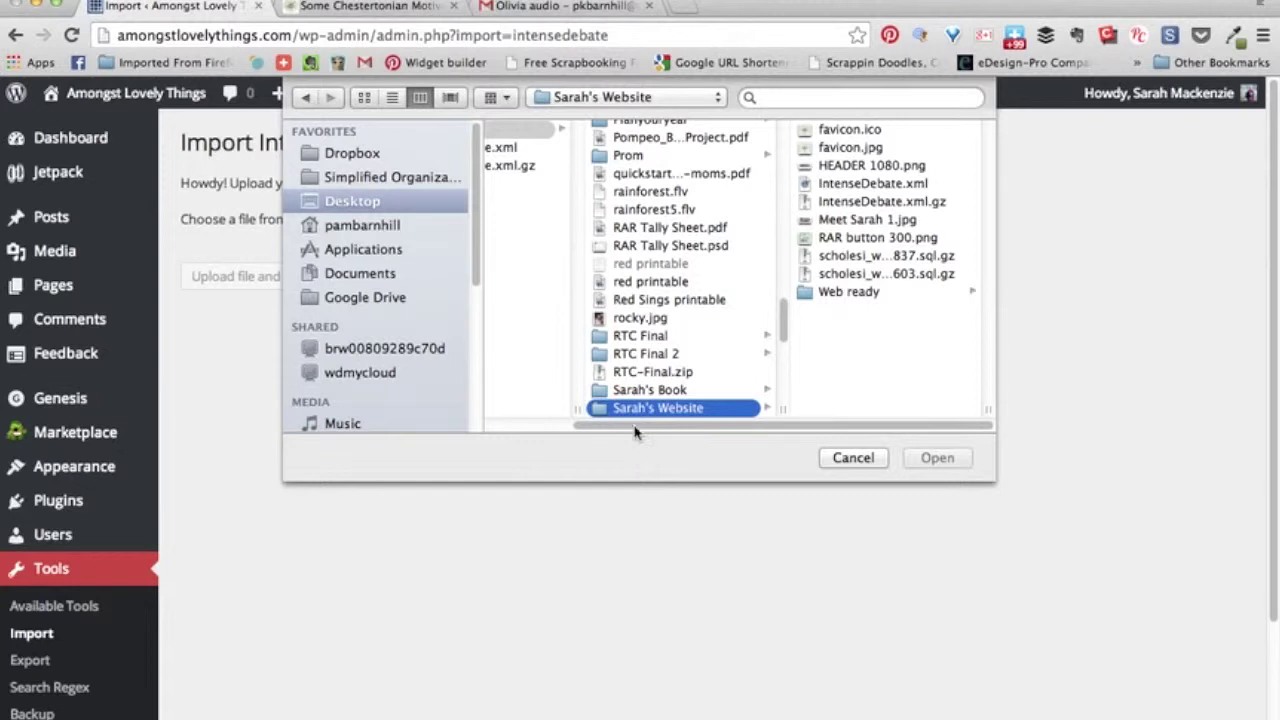
pyautogui.click(845, 186)
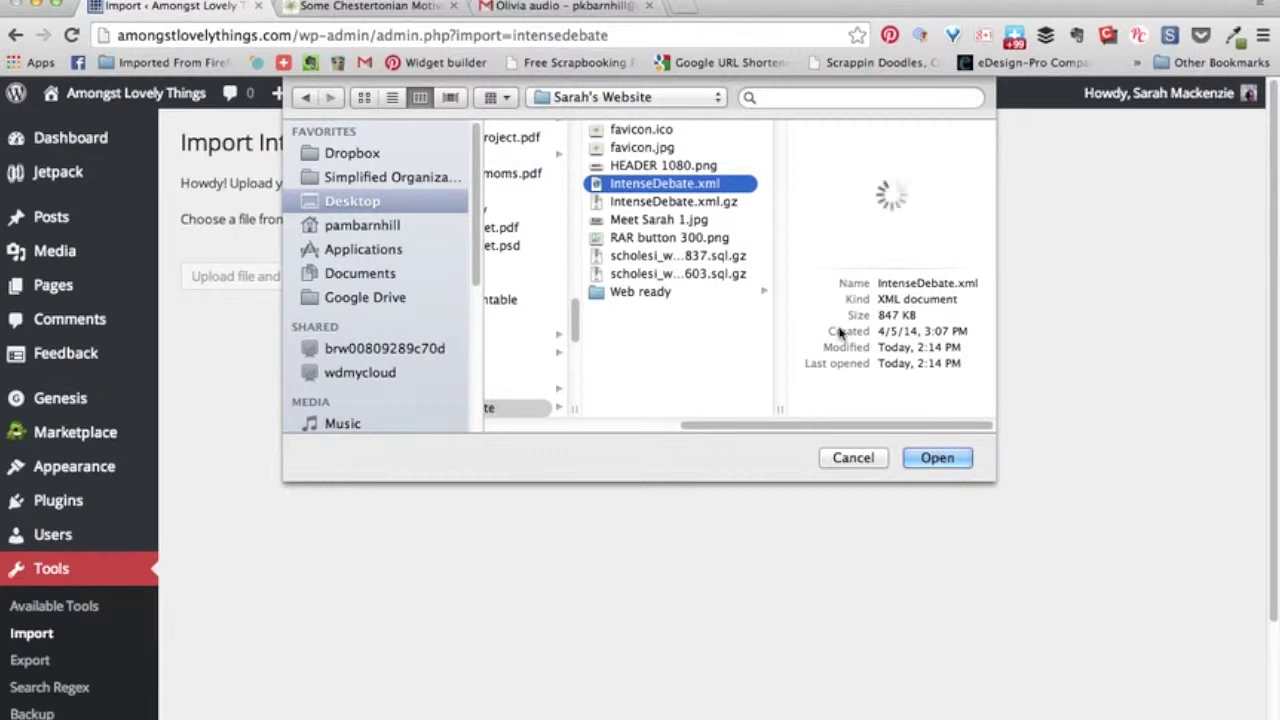
pyautogui.click(937, 459)
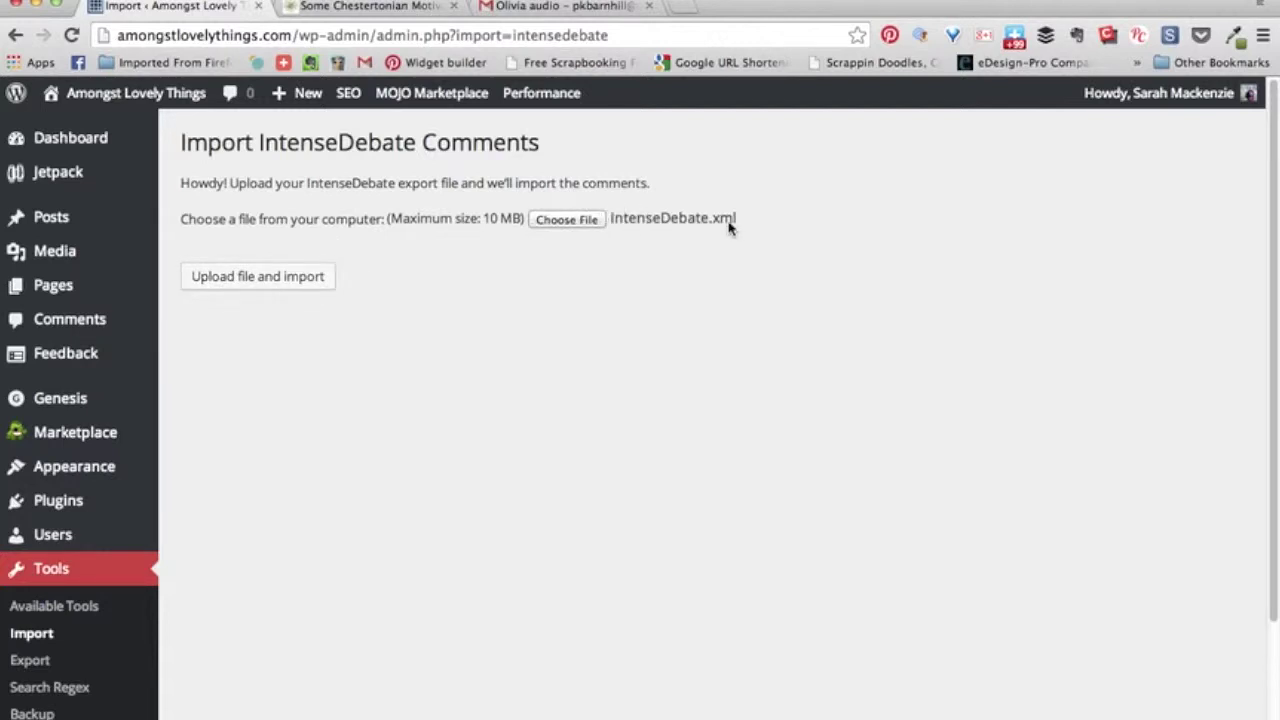
pyautogui.click(304, 287)
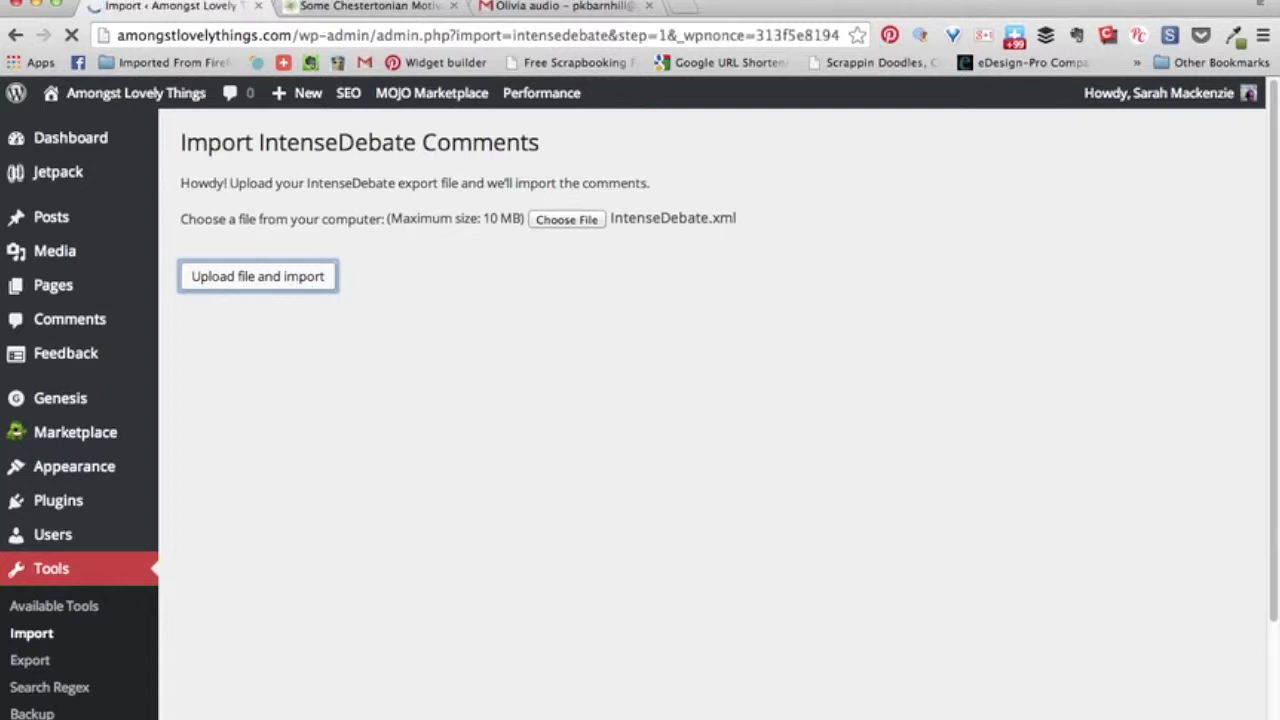
# Continue from the uploaded IntenseDebate file and import all of its comments into WordPress.
pyautogui.click(228, 302)
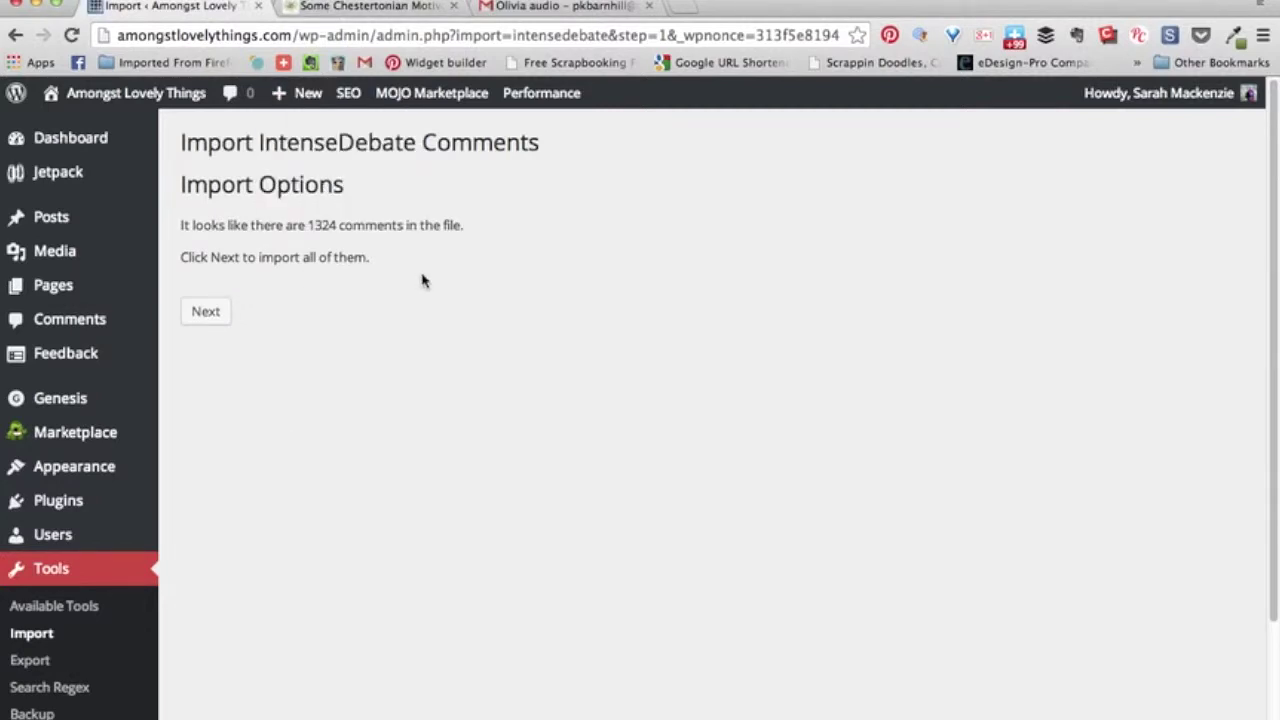
pyautogui.click(206, 313)
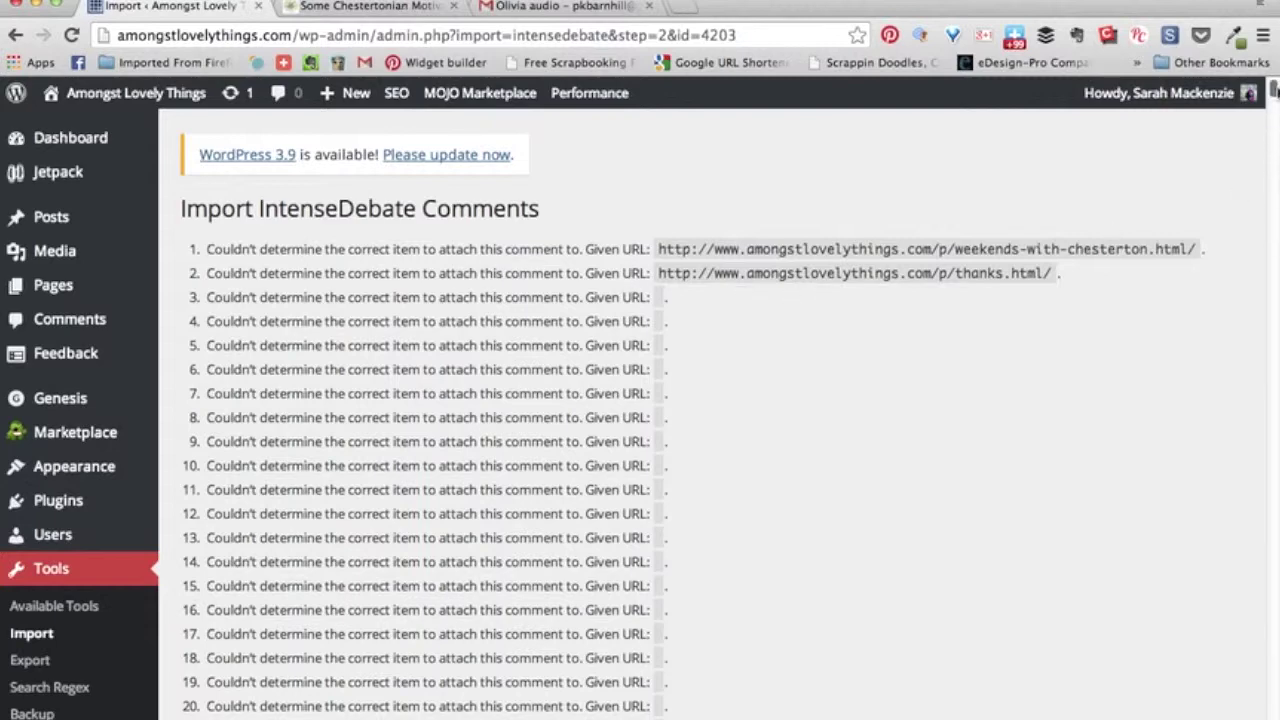
# Look through the import log and find the entries for the Some Chestertonian Motivation post.
pyautogui.moveTo(1274, 88); pyautogui.dragTo(1275, 110)
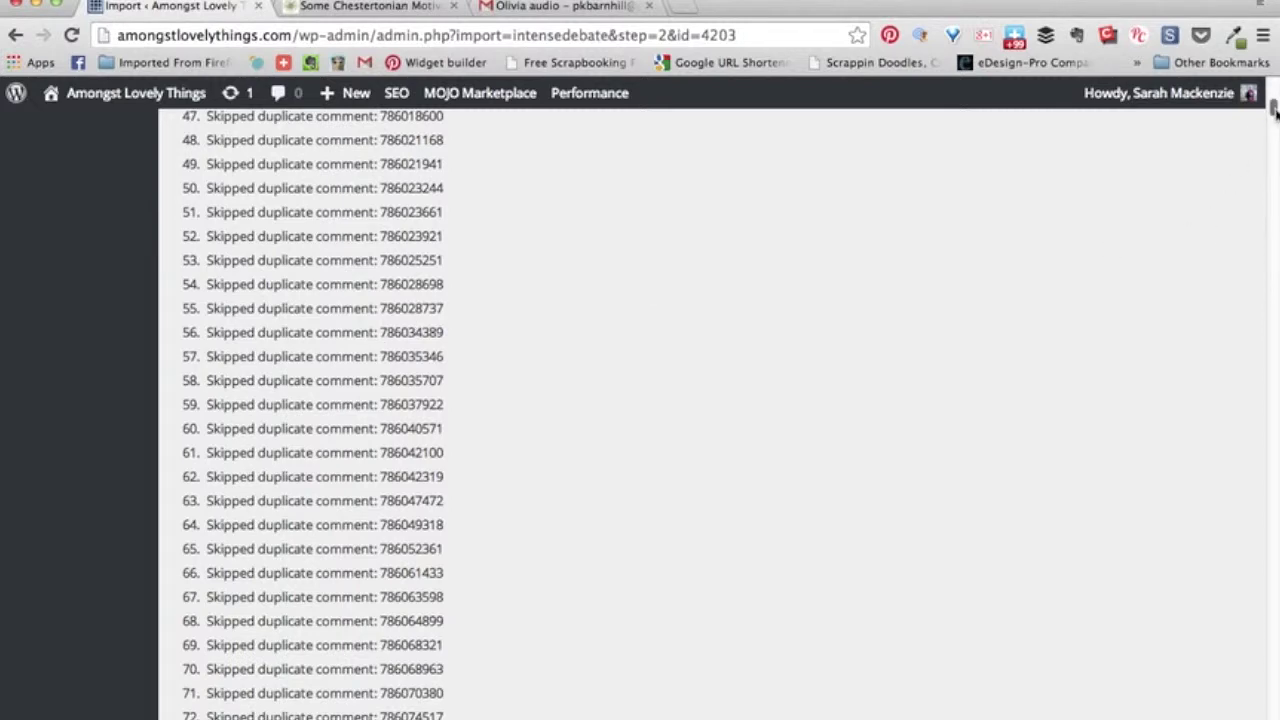
pyautogui.moveTo(1274, 113); pyautogui.dragTo(1274, 424)
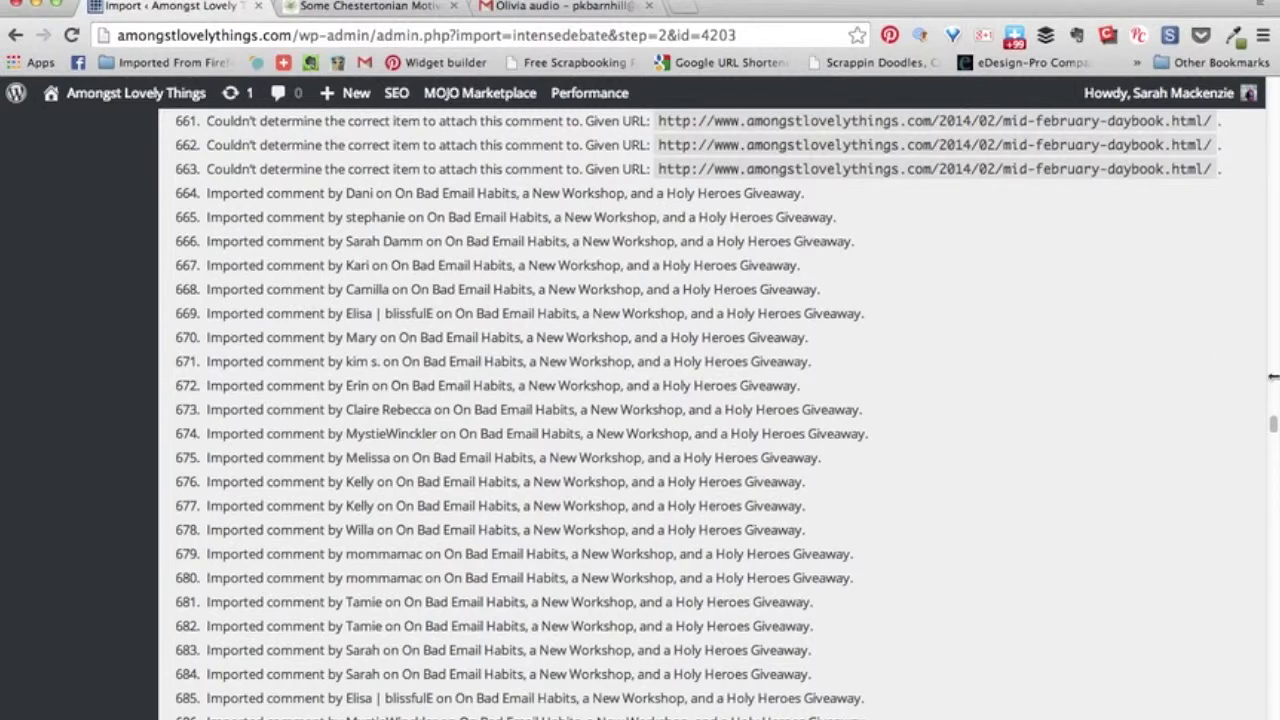
pyautogui.moveTo(1273, 425); pyautogui.dragTo(1273, 475)
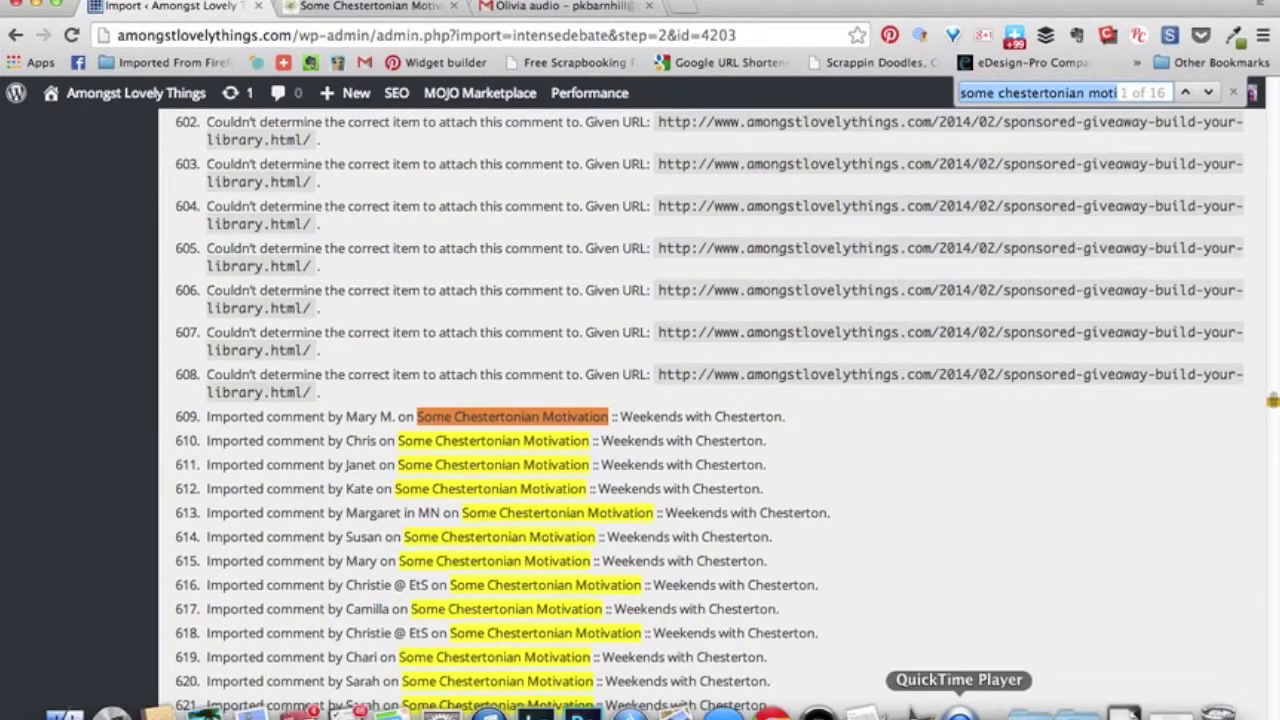
pyautogui.scroll(-5, 600, 610)
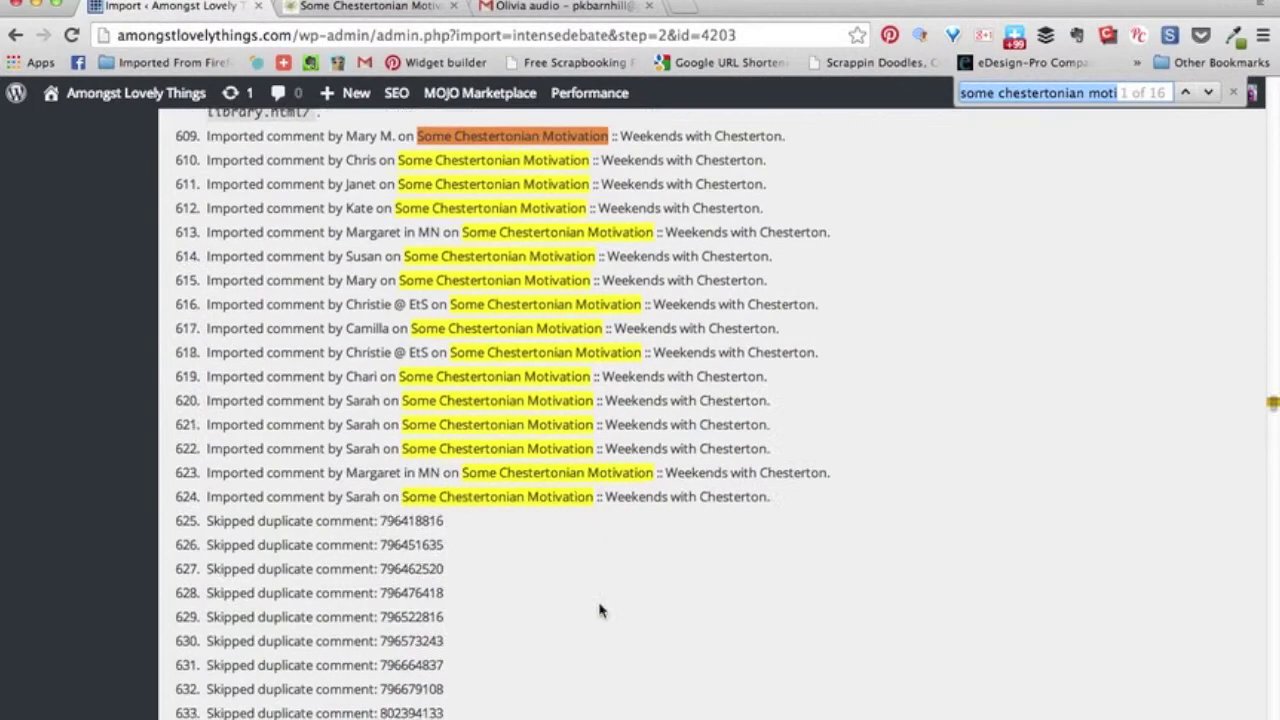
pyautogui.scroll(1, 600, 610)
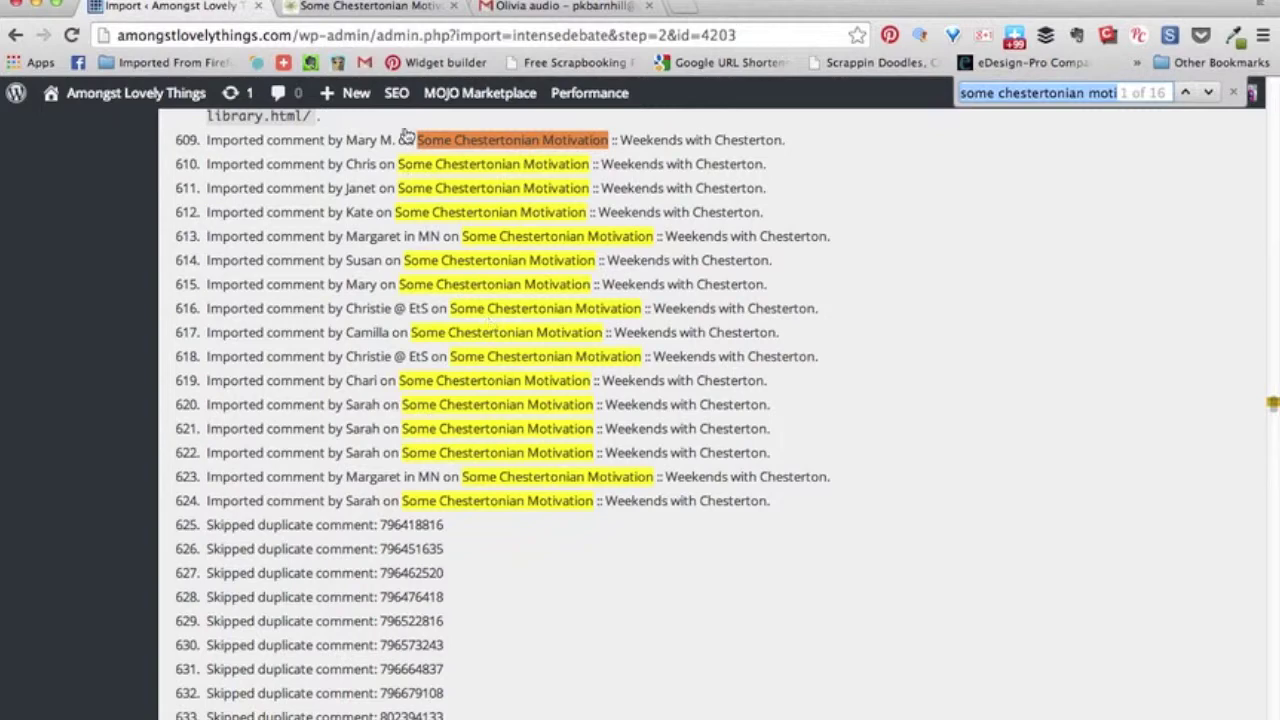
# Switch to the open Some Chestertonian Motivation post, check its comment area, and reload the page from its address.
pyautogui.click(384, 10)
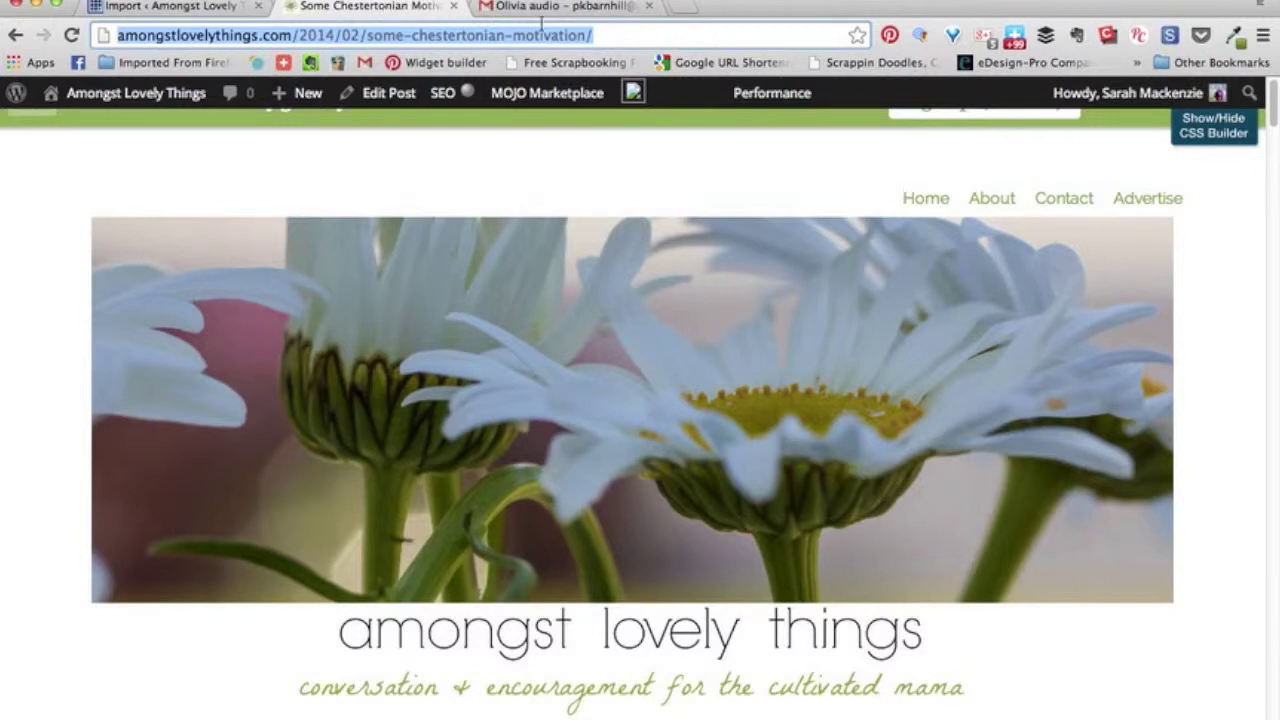
pyautogui.click(623, 36)
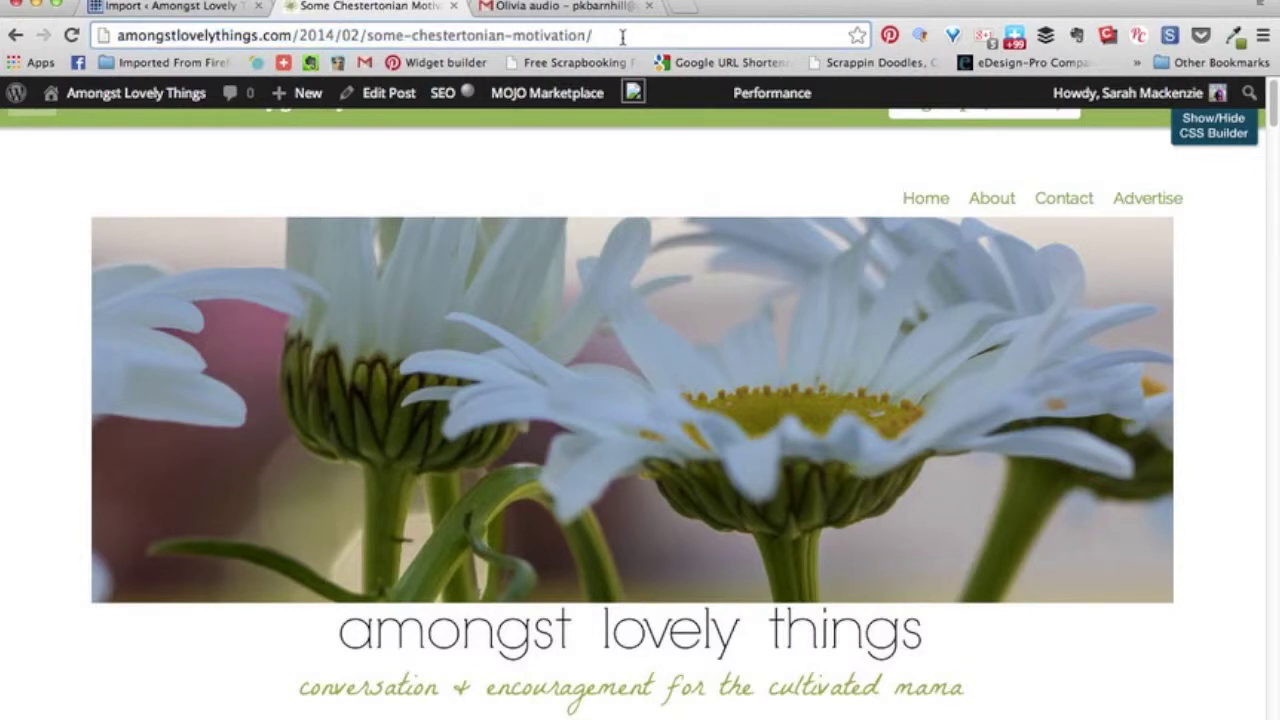
pyautogui.moveTo(1274, 104); pyautogui.dragTo(1271, 310)
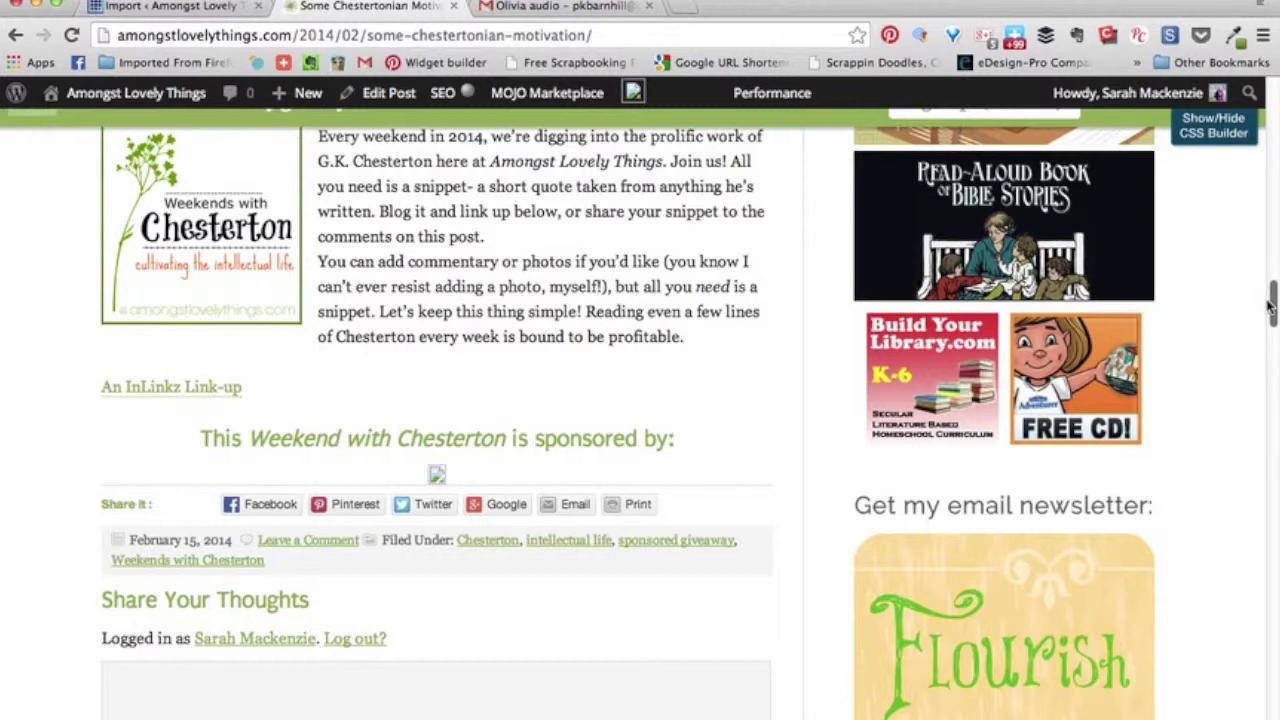
pyautogui.click(622, 34)
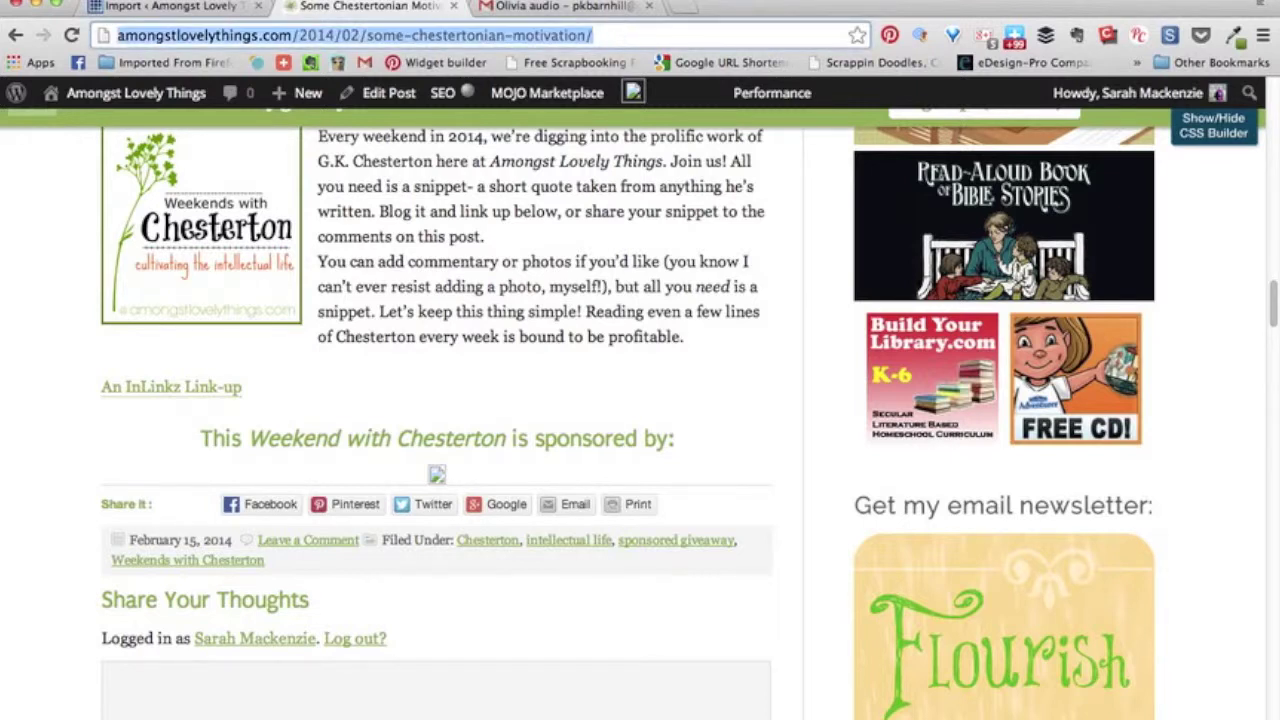
pyautogui.press('Return')
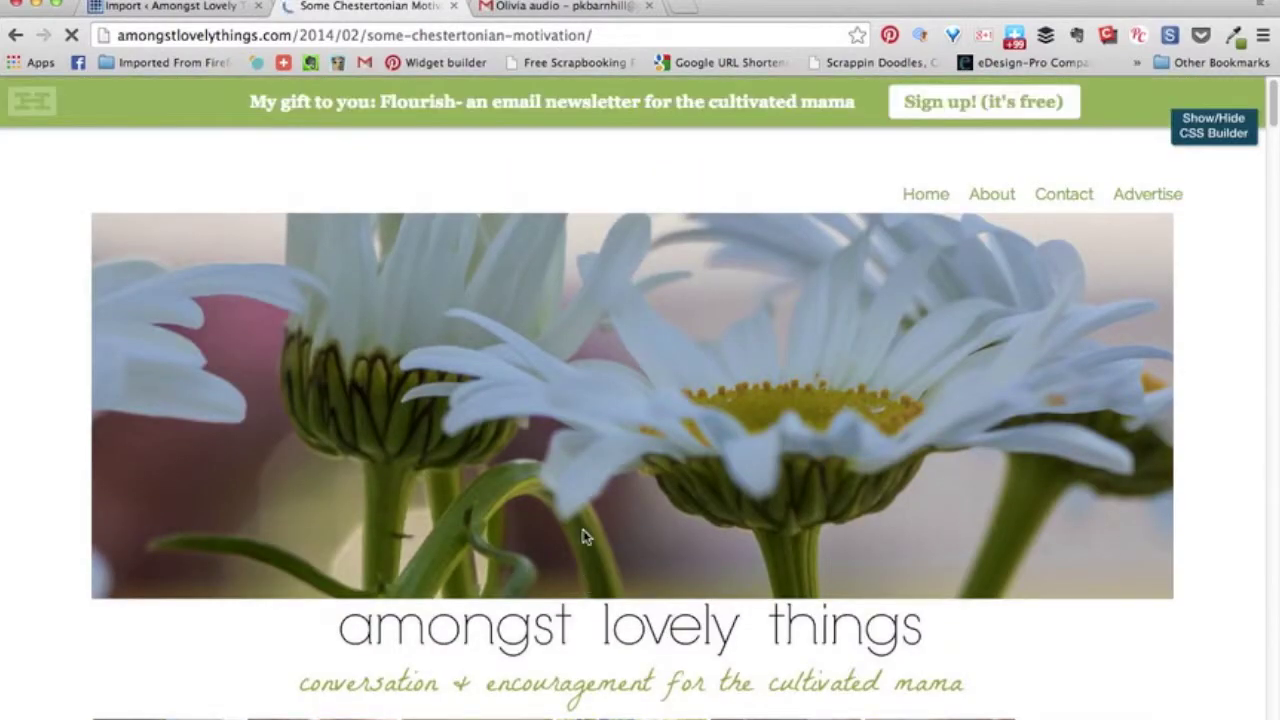
# Review the reader comments and replies beneath the Some Chestertonian Motivation post.
pyautogui.scroll(-15, 585, 537)
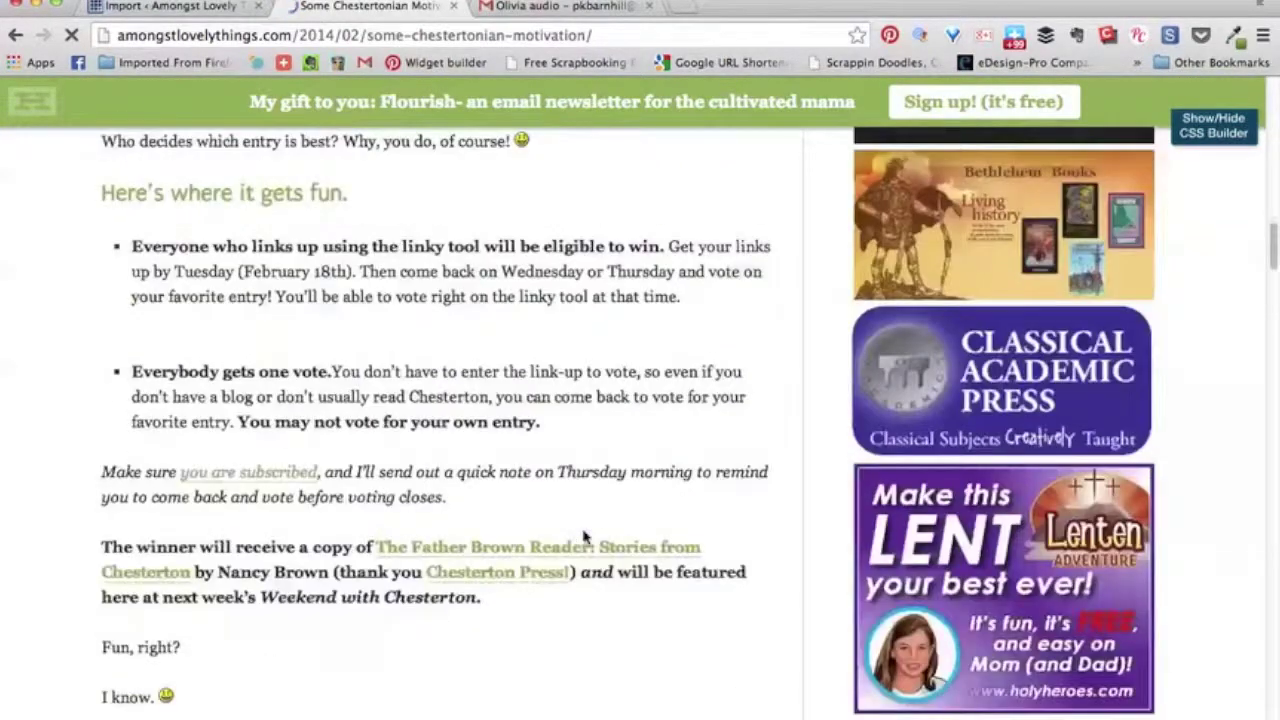
pyautogui.scroll(-20, 585, 537)
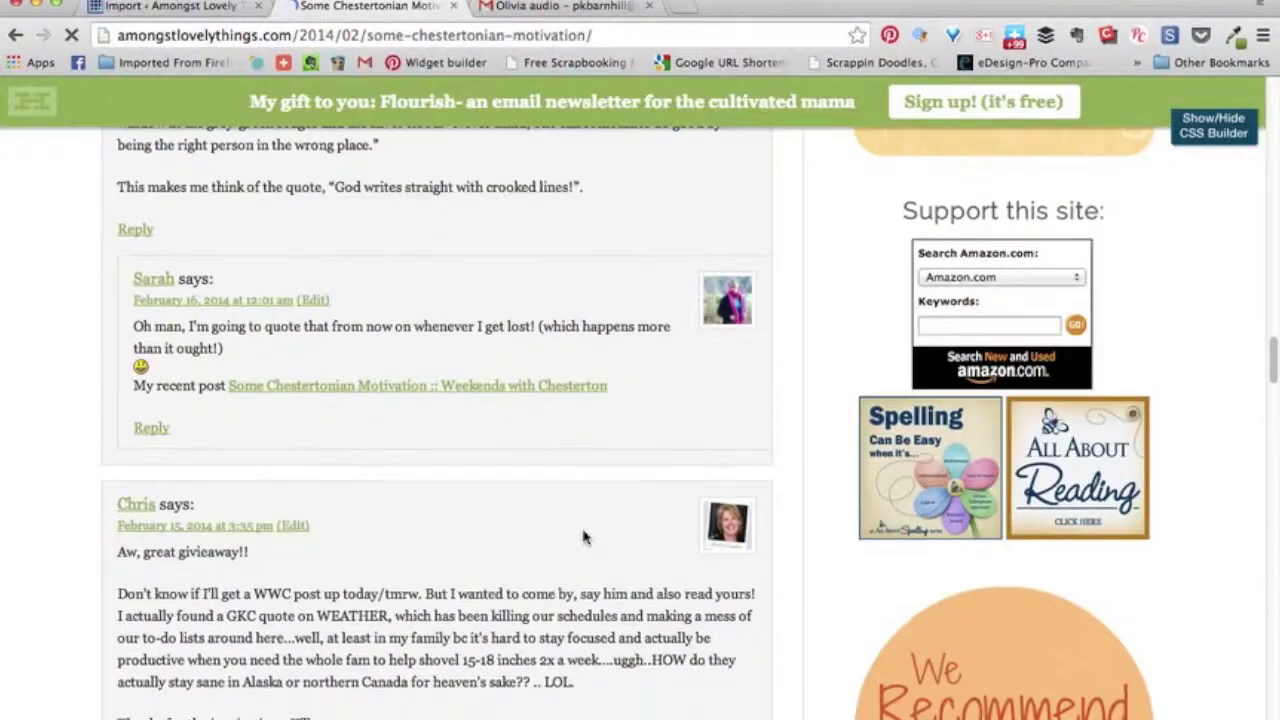
pyautogui.scroll(-20, 585, 537)
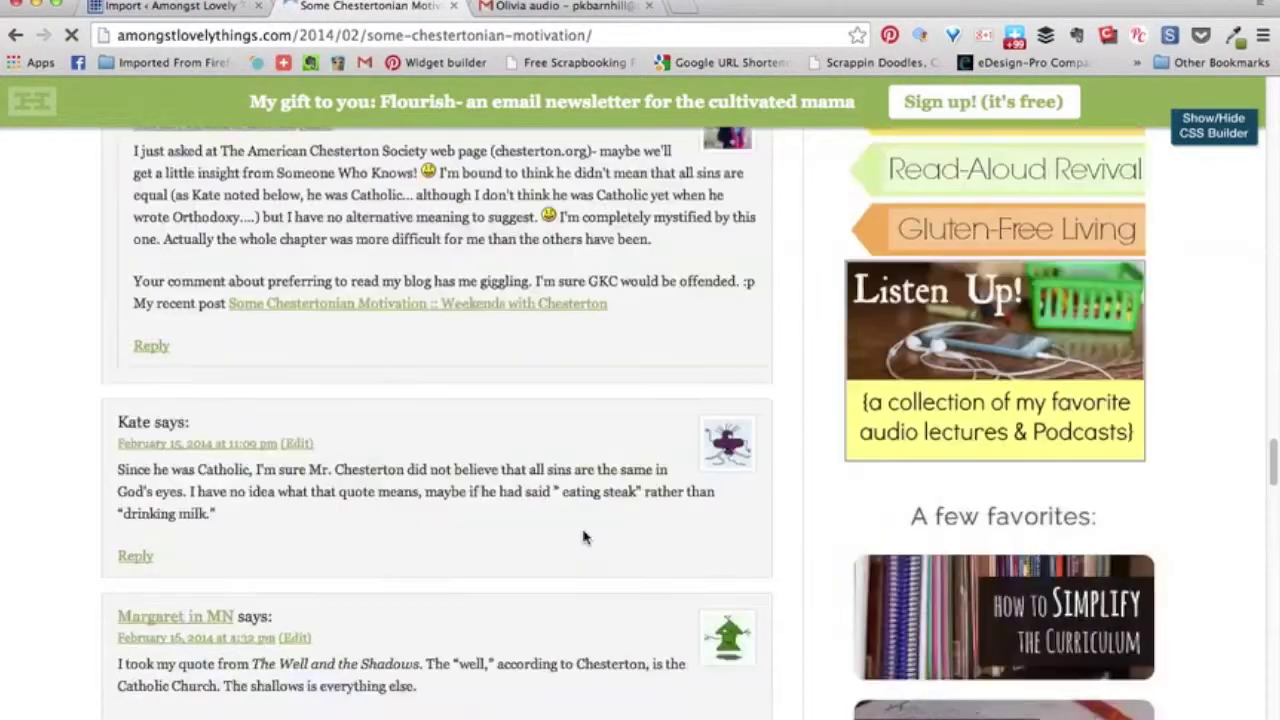
pyautogui.scroll(-15, 585, 537)
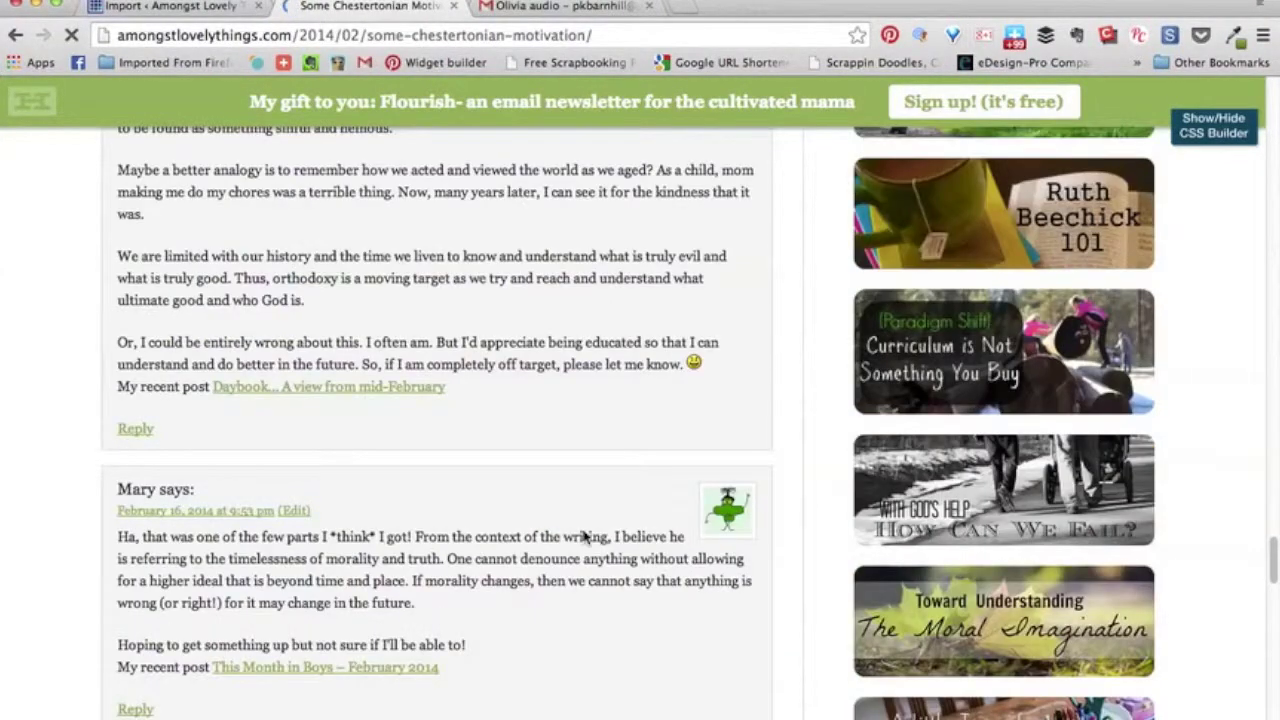
pyautogui.scroll(-5, 585, 537)
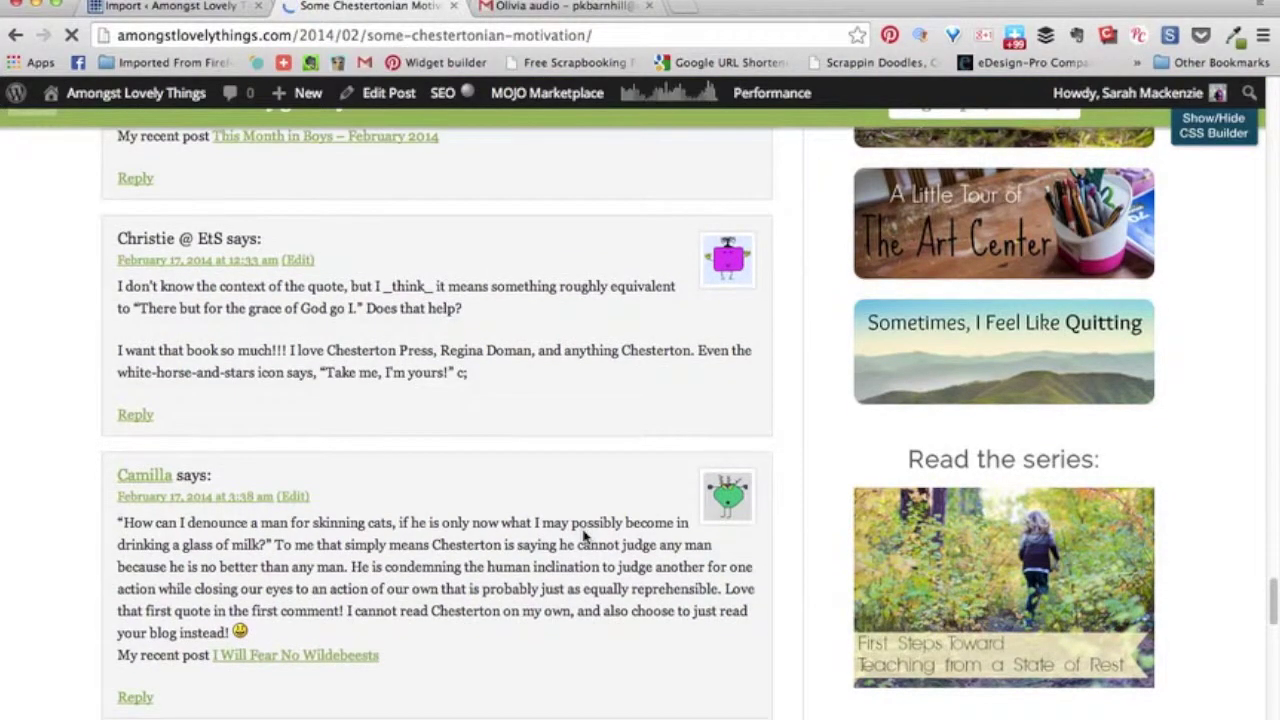
pyautogui.scroll(-5, 585, 537)
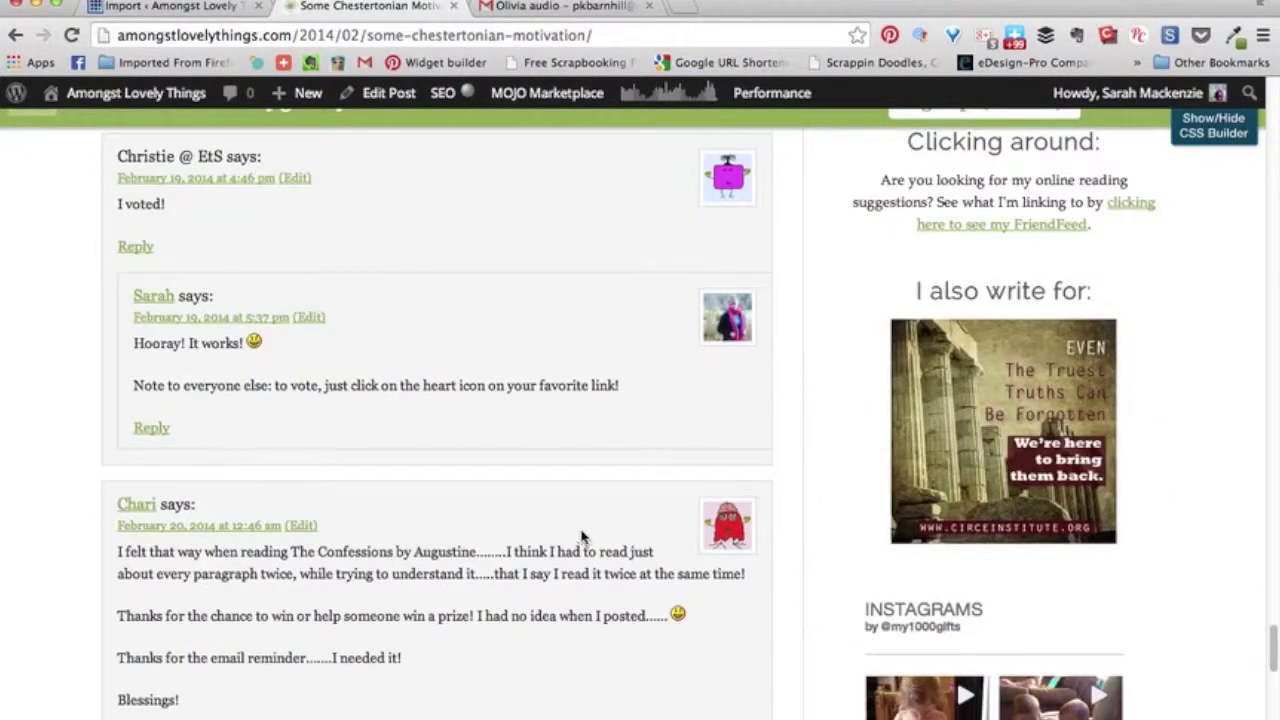